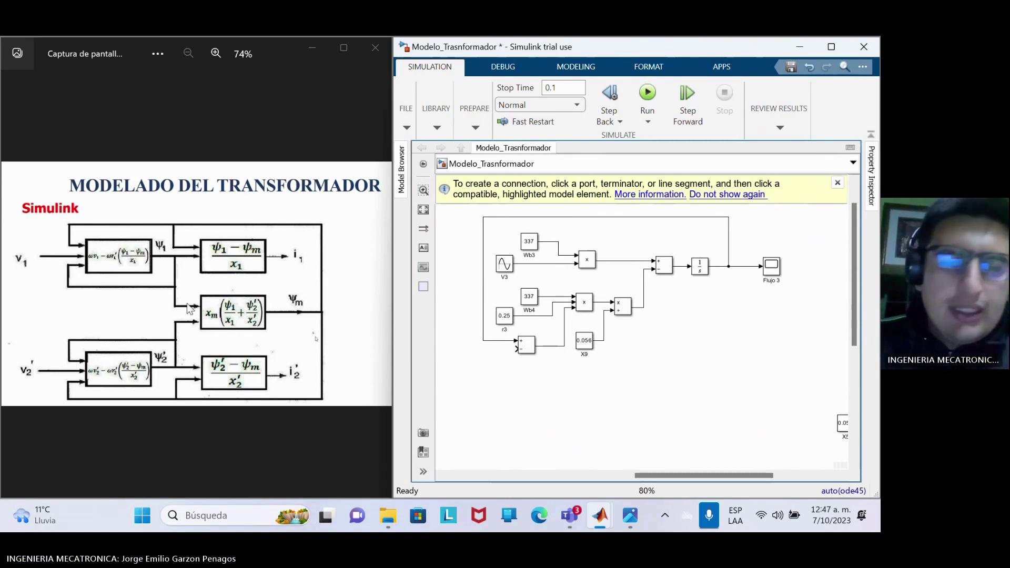
Step: Examine the ψ1 equation in the reference diagram against the Wb3 constant and the V3 sine source's amplitude and frequency parameters
scroll(103, 247, "up", 5)
scroll(104, 241, "up", 4)
left_click(149, 239)
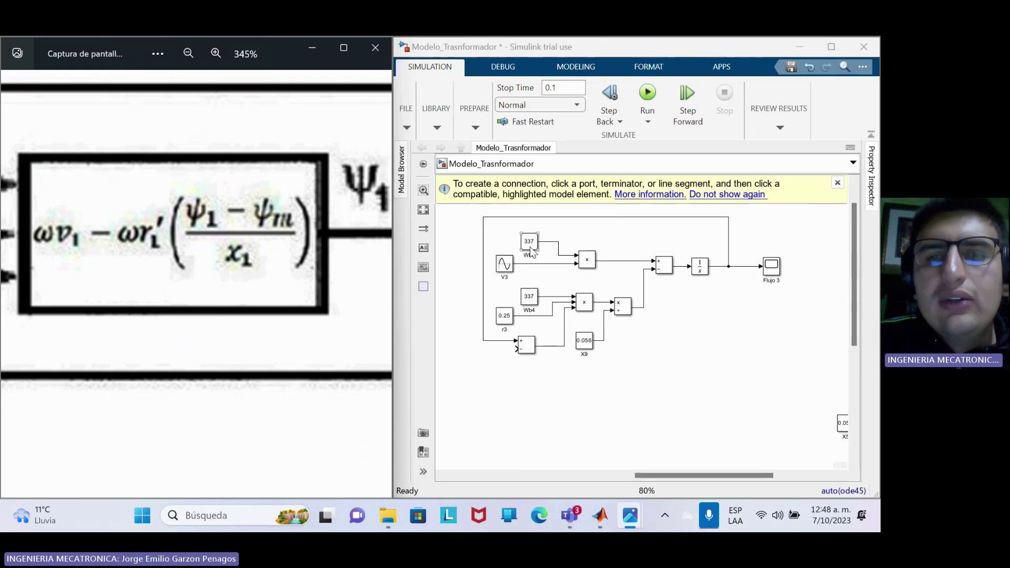
left_click(503, 266)
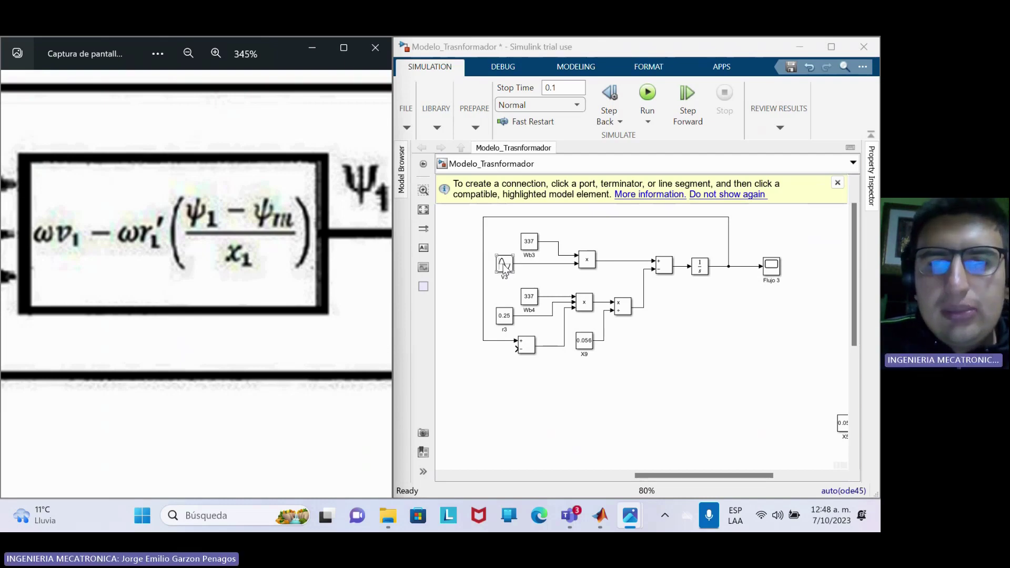
left_click(503, 266)
double_click(503, 266)
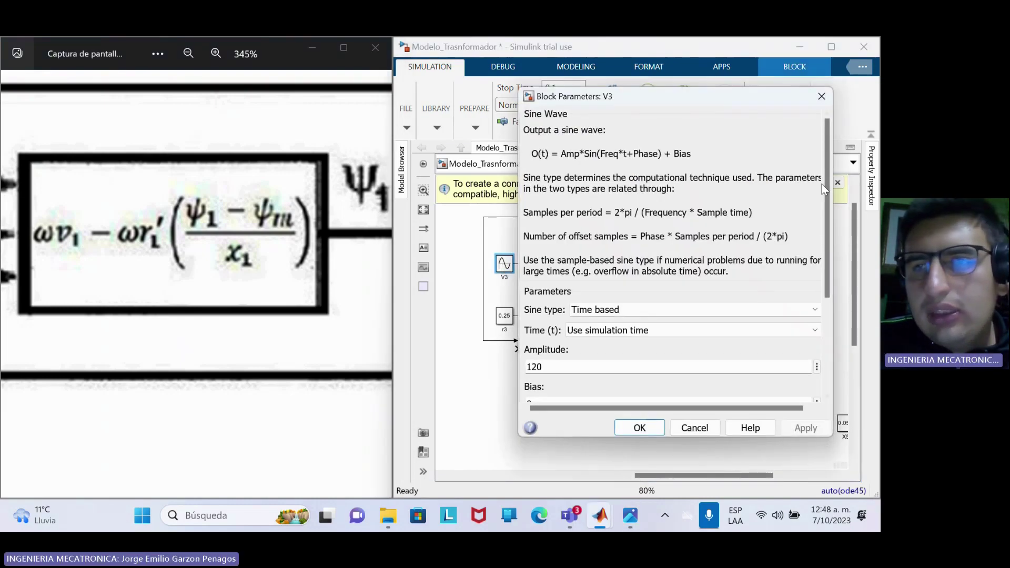
left_click_drag(828, 176, 828, 242)
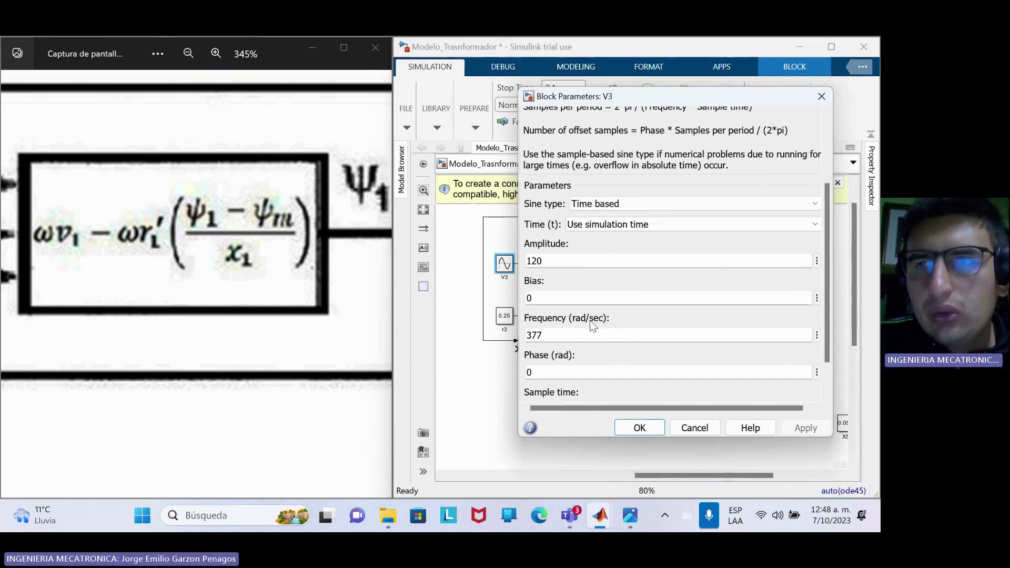
left_click(821, 97)
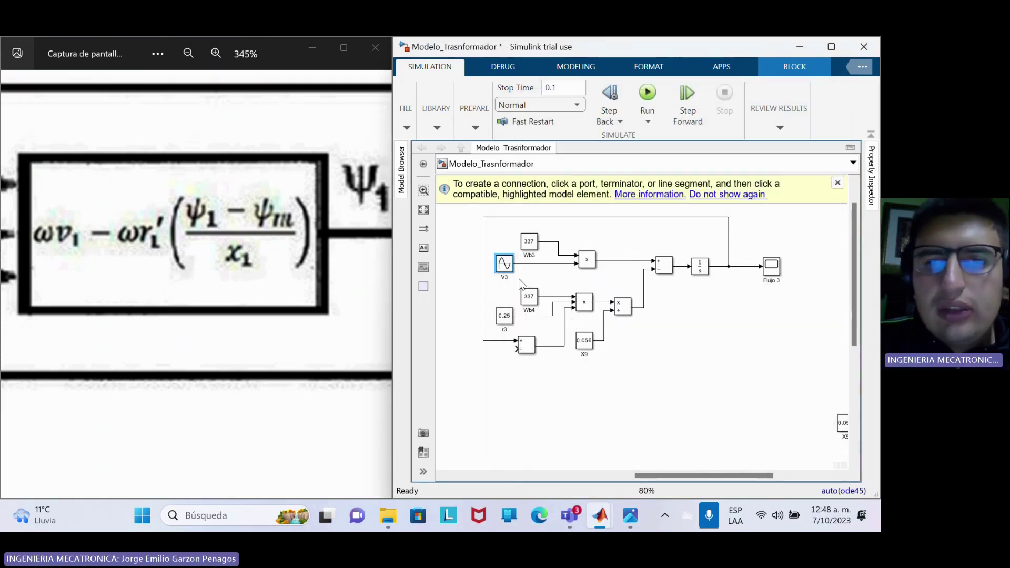
Step: Examine how the product, Wb4, r3, X9, divide and subtract blocks of the Flujo 3 model implement the ψ1 equation
left_click(589, 264)
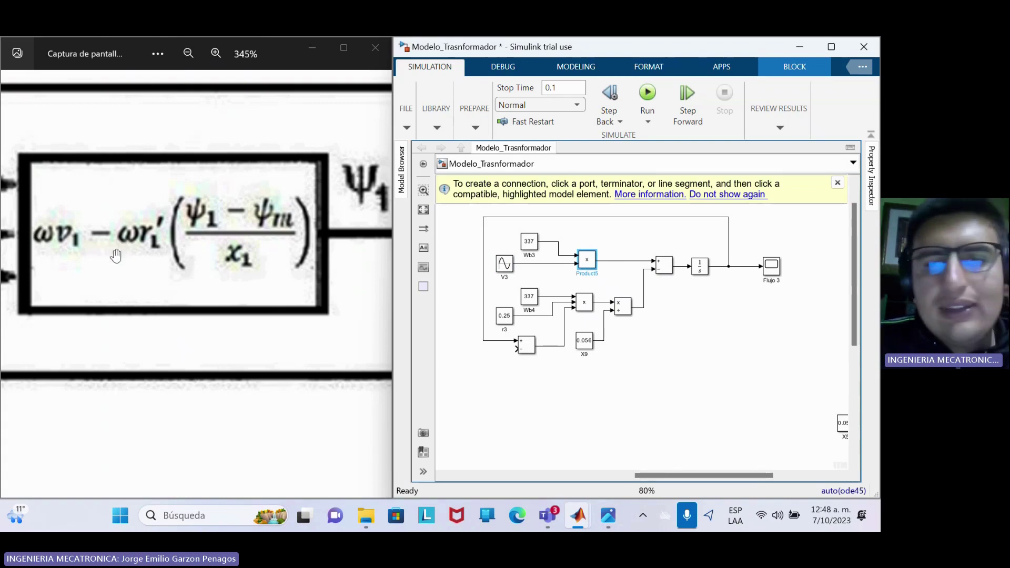
left_click(509, 322)
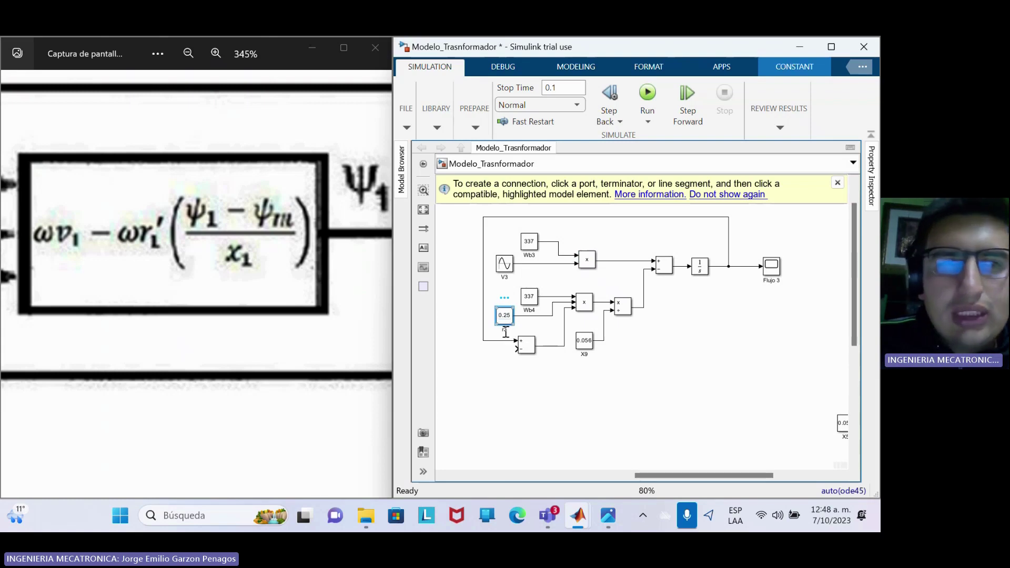
left_click(529, 303)
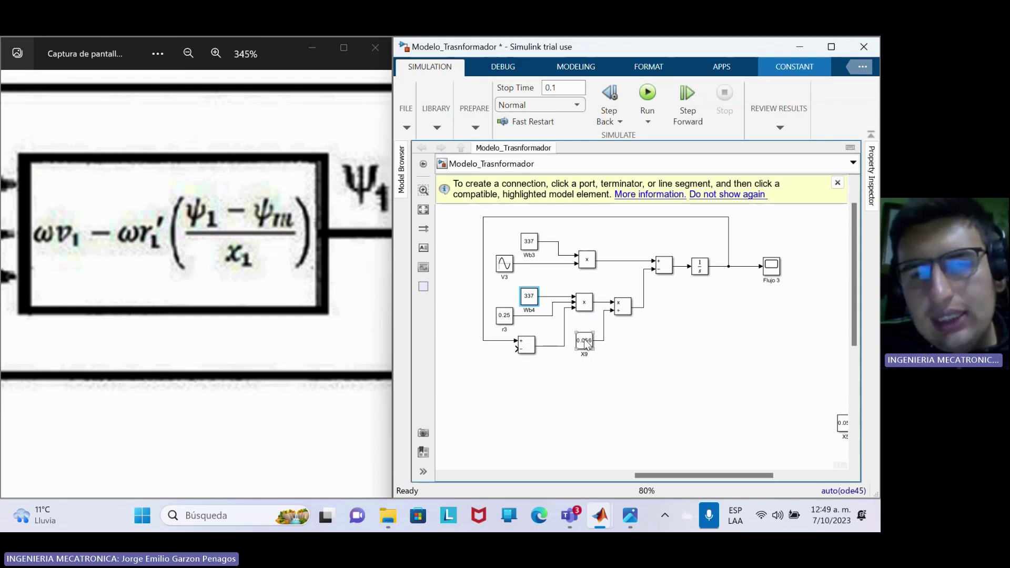
scroll(620, 318, "up", 2)
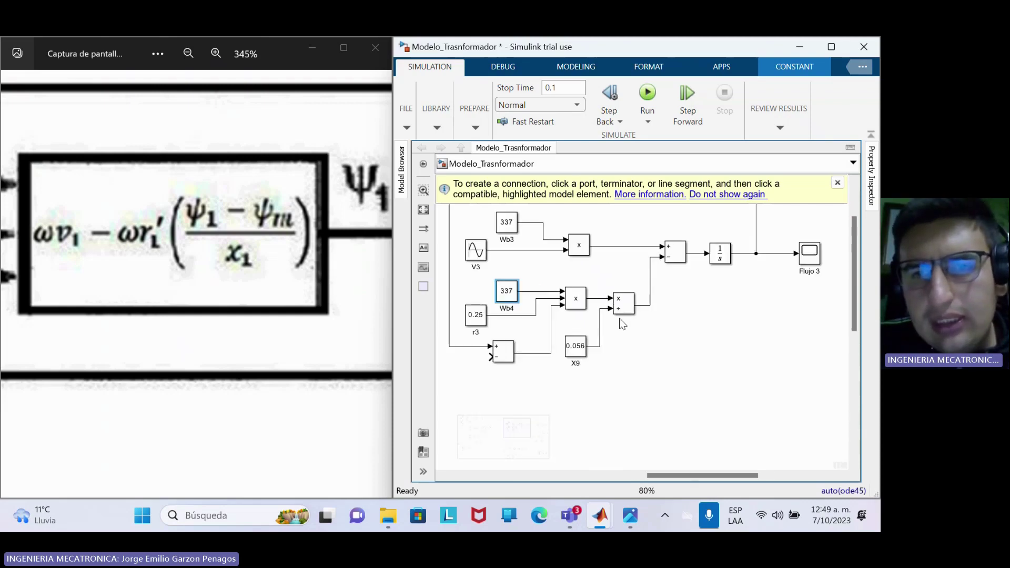
scroll(622, 301, "up", 3)
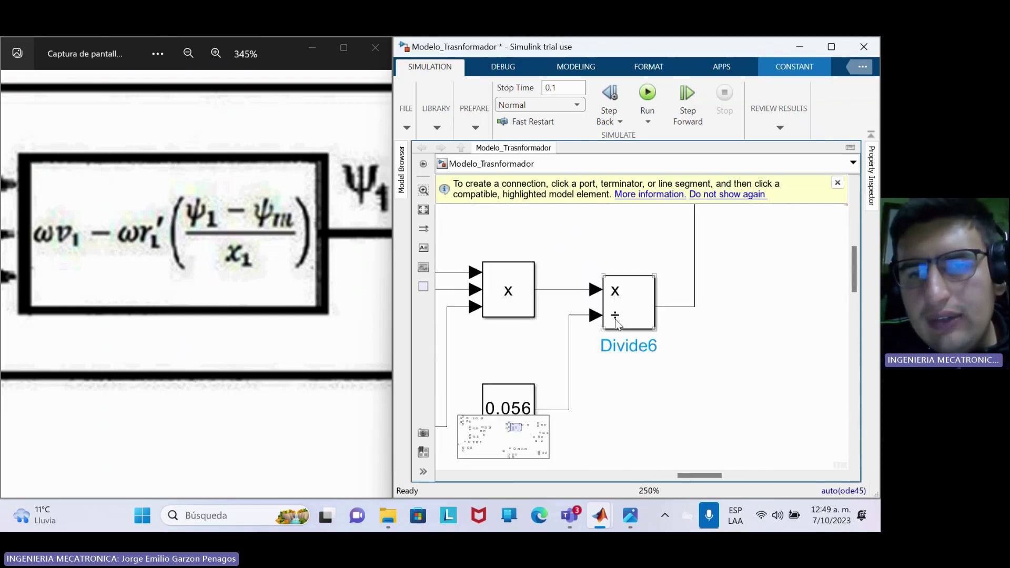
scroll(558, 381, "down", 3)
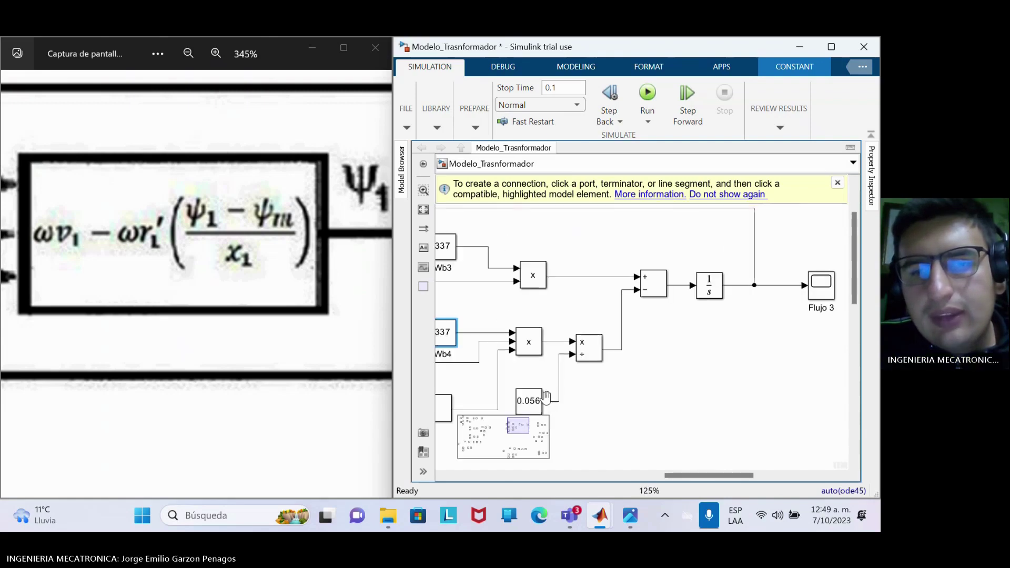
left_click_drag(565, 377, 605, 350)
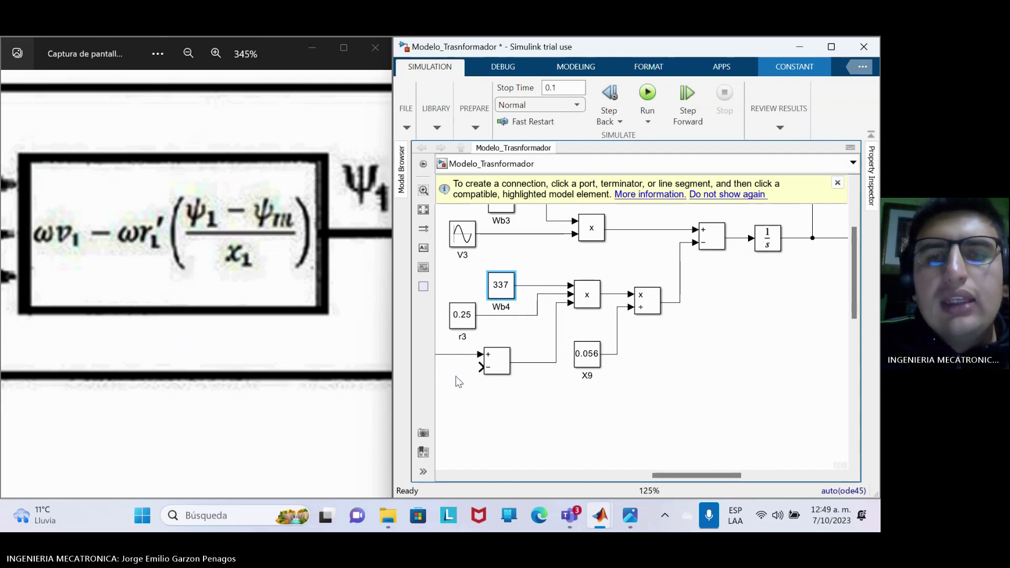
scroll(457, 377, "down", 1)
left_click_drag(462, 383, 488, 406)
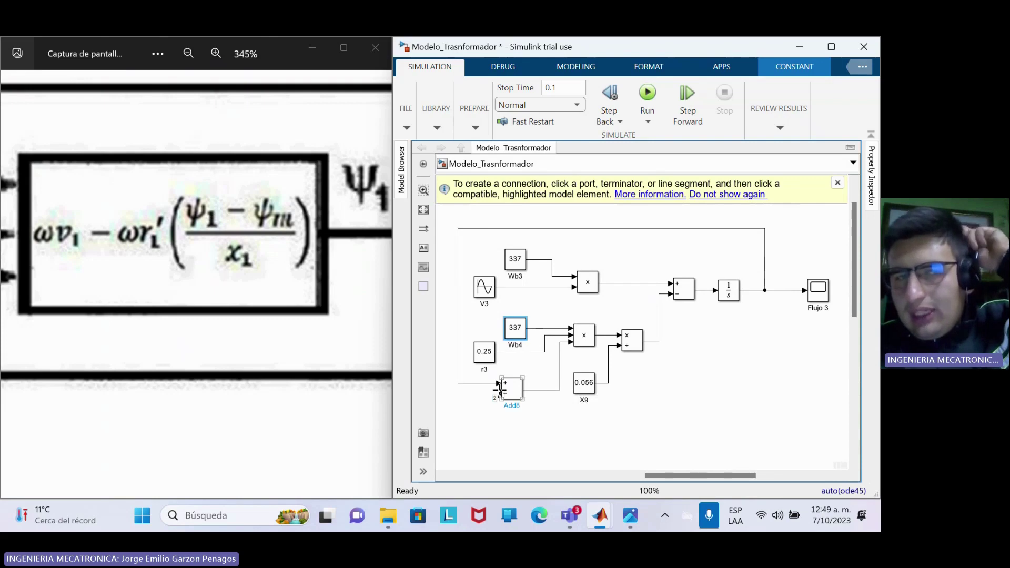
Step: Inspect the ψm block in the reference diagram as the source for the open subtraction input of the Flujo 3 model
scroll(258, 294, "down", 4)
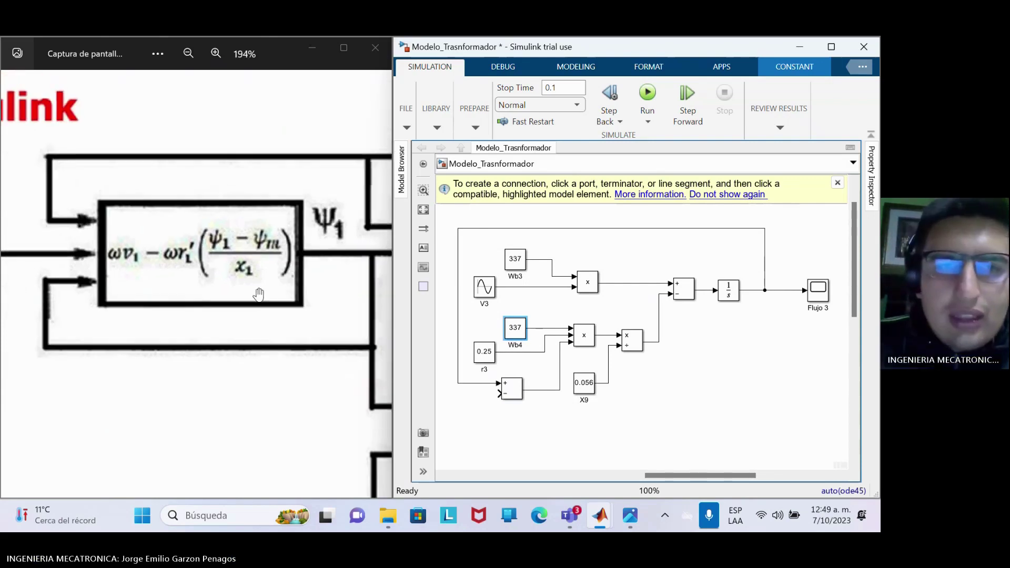
scroll(259, 295, "down", 1)
left_click_drag(259, 294, 30, 245)
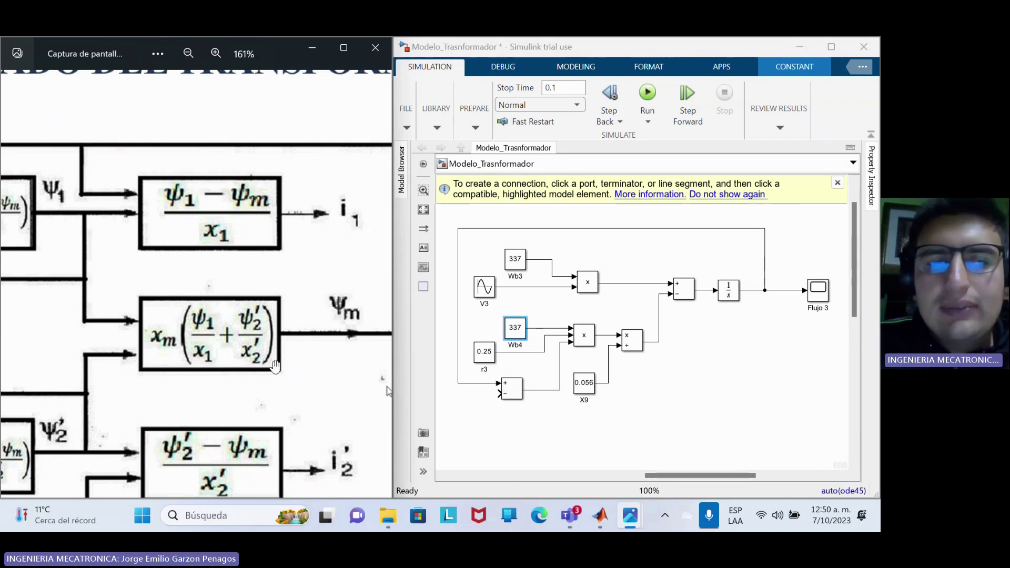
Step: Locate the Flujo 4 blocks in the model and the matching ψ2' equation block in the reference diagram
left_click(731, 356)
scroll(732, 337, "down", 3)
scroll(689, 357, "down", 2)
left_click_drag(679, 358, 620, 221)
left_click_drag(647, 416, 647, 340)
scroll(638, 320, "up", 3)
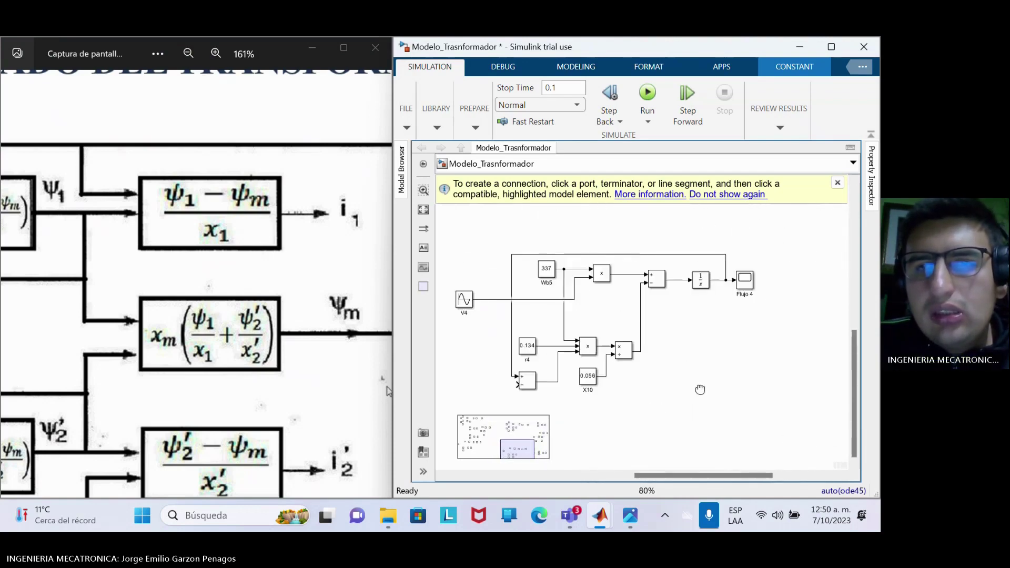
scroll(691, 368, "up", 1)
left_click_drag(694, 371, 750, 374)
left_click_drag(78, 330, 285, 293)
scroll(229, 366, "up", 3)
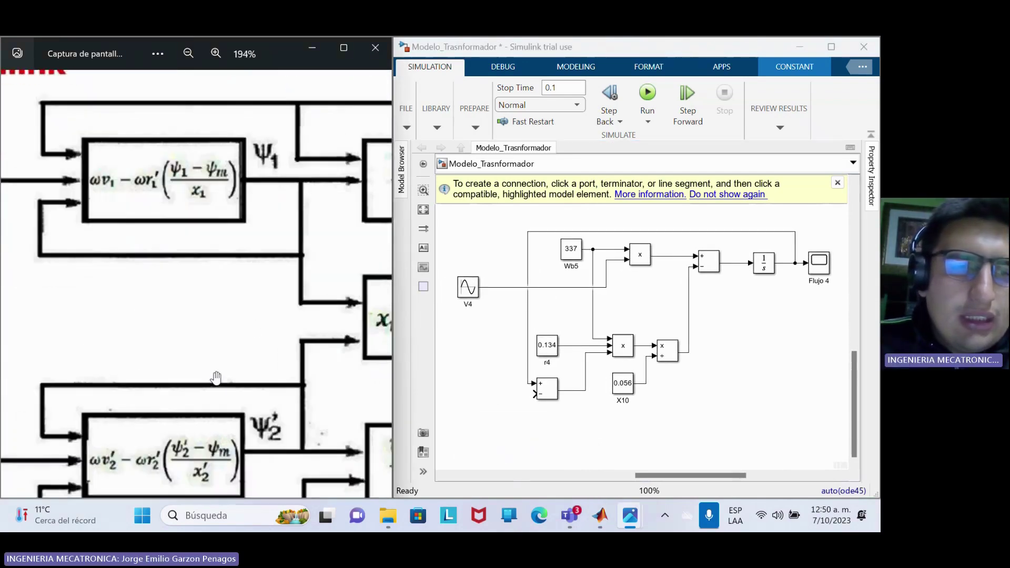
left_click_drag(194, 338, 240, 325)
scroll(250, 312, "up", 2)
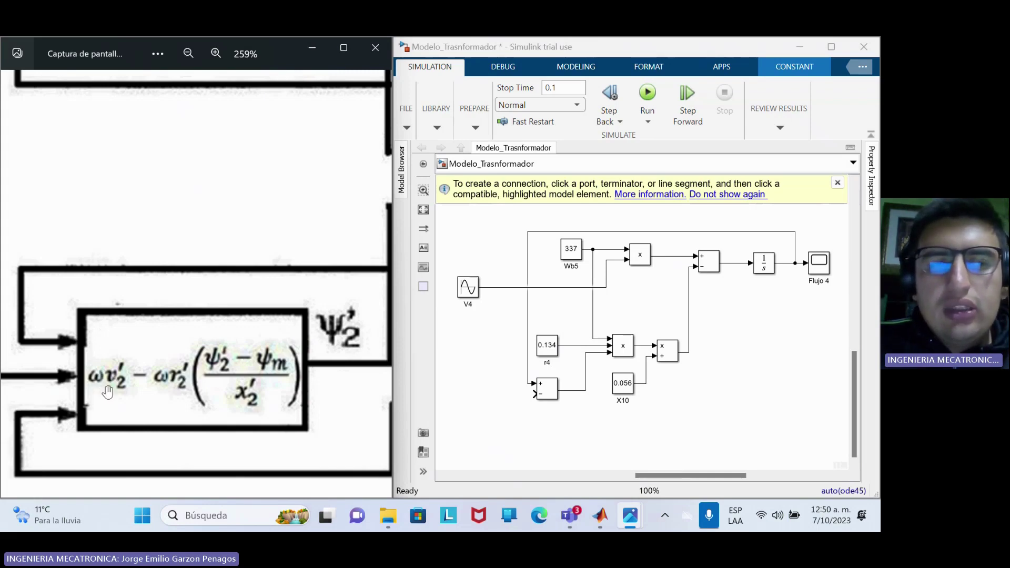
Step: Check the Wb5 constant and the V4 sine source's amplitude and frequency parameters against the ψ2' equation
left_click(574, 258)
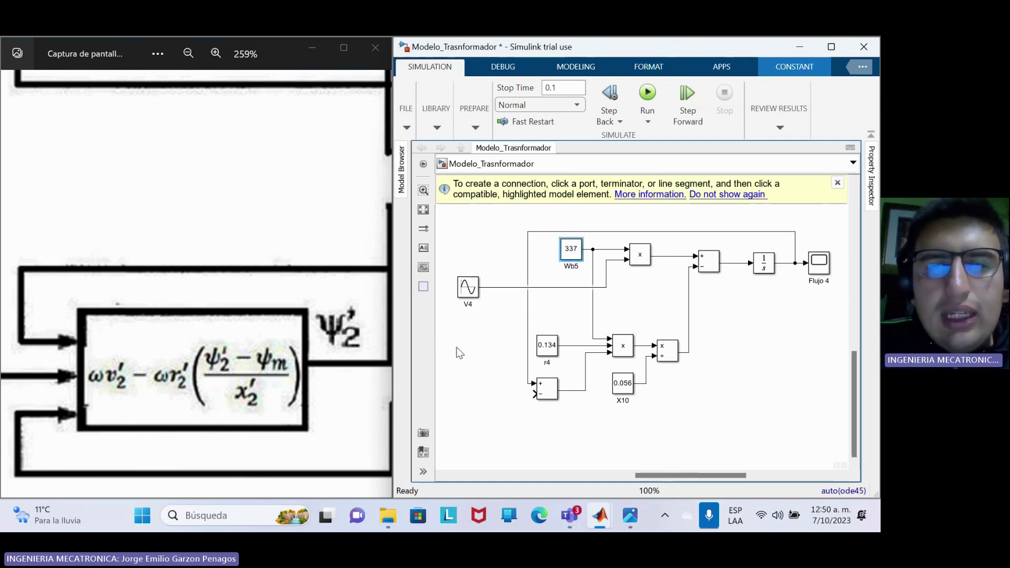
double_click(468, 288)
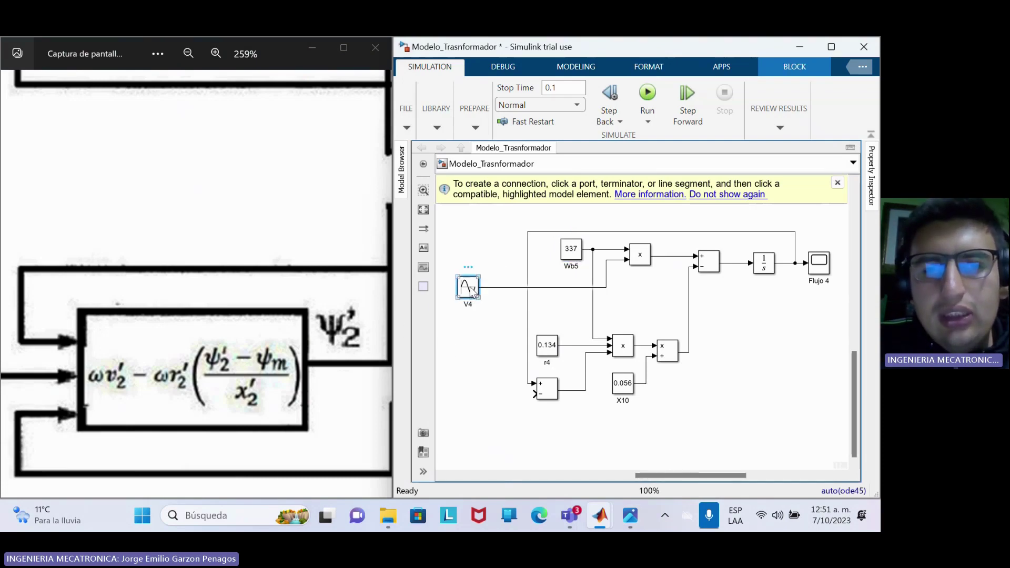
left_click_drag(790, 226, 800, 291)
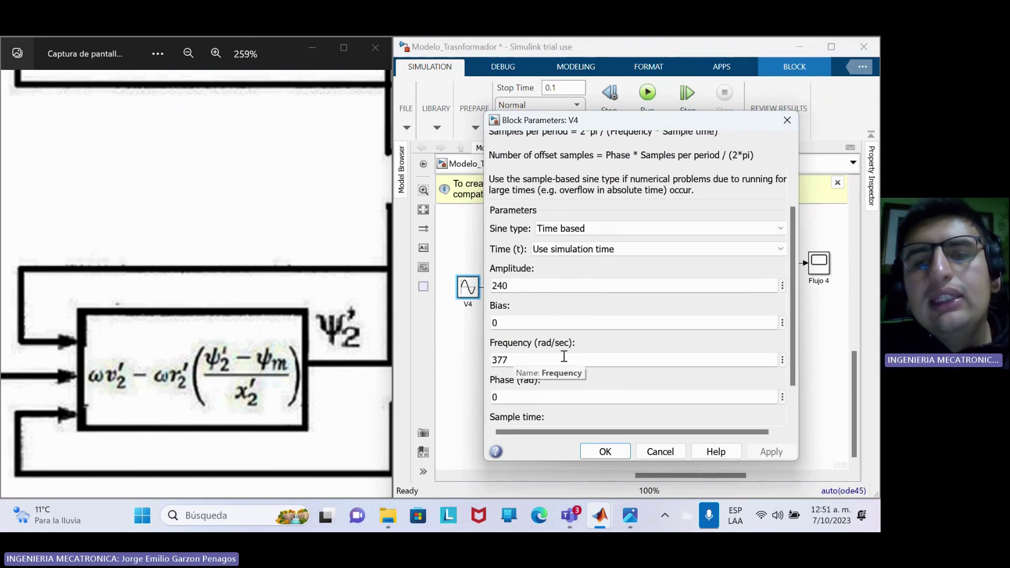
left_click(605, 451)
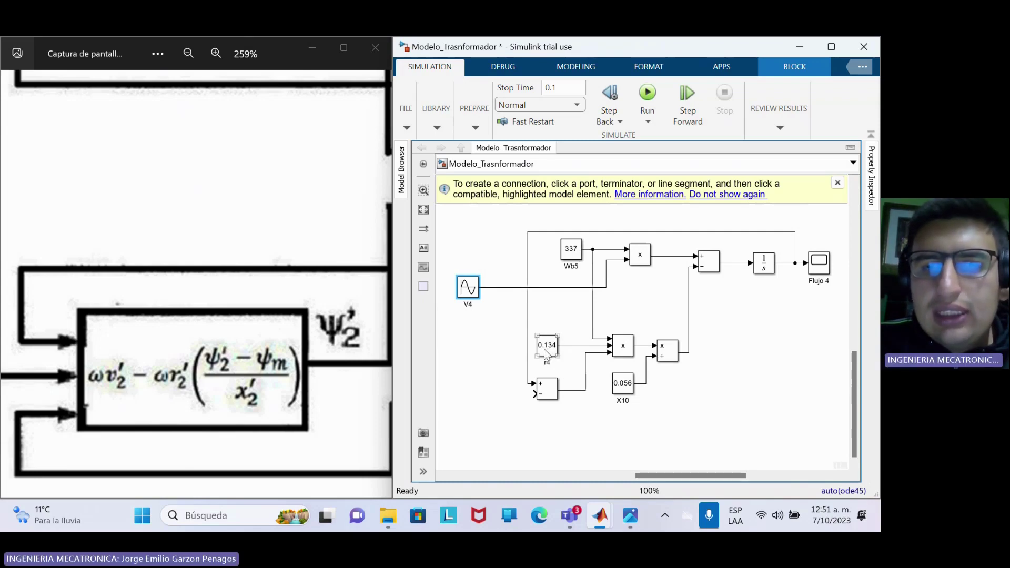
Step: Examine how the r4 product, subtract, X10 and divide blocks implement the resistive term of the ψ2' equation
left_click(621, 346)
left_click(550, 376)
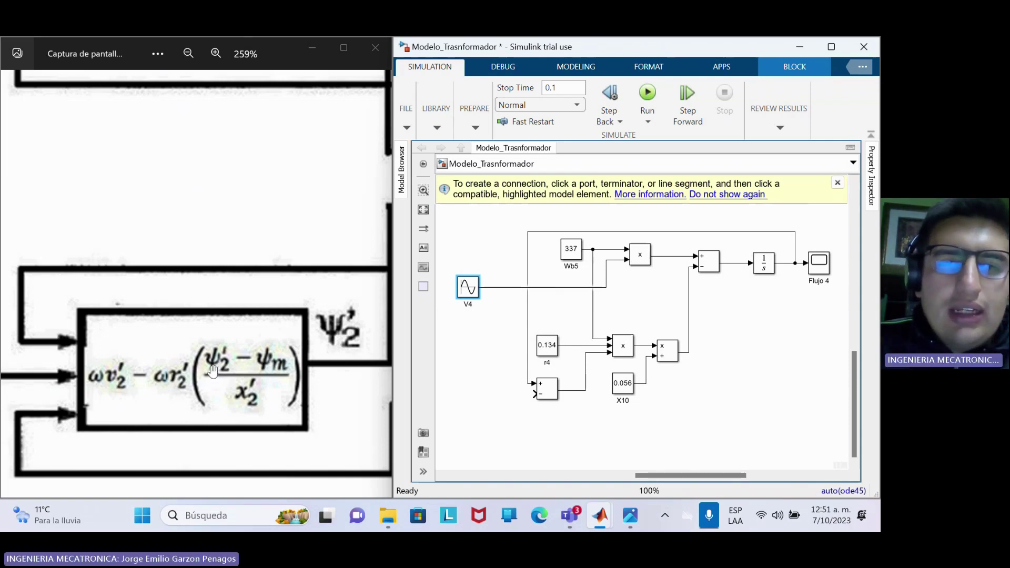
left_click(544, 395)
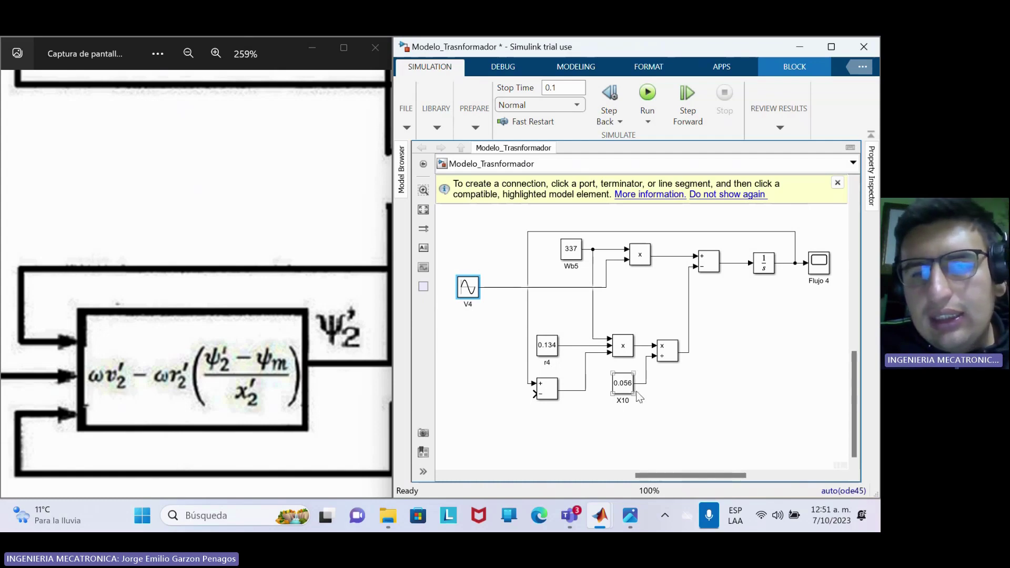
scroll(664, 363, "up", 5)
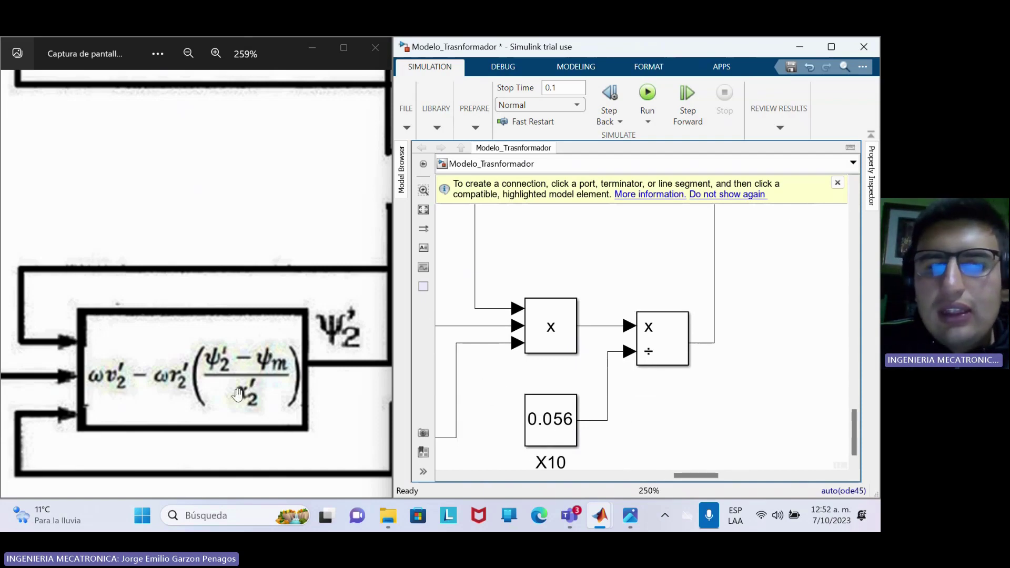
scroll(481, 397, "down", 2)
scroll(504, 359, "down", 3)
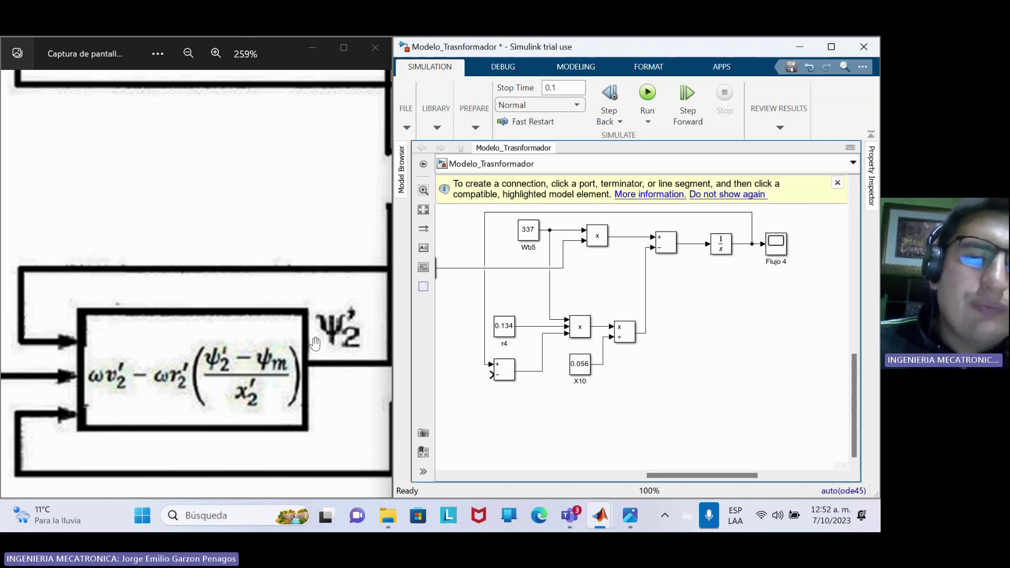
Step: Locate the i1 current equation in the reference diagram and the corresponding I3 blocks with constant X7 in the model
scroll(306, 346, "down", 2)
left_click_drag(306, 346, 15, 418)
scroll(236, 351, "down", 2)
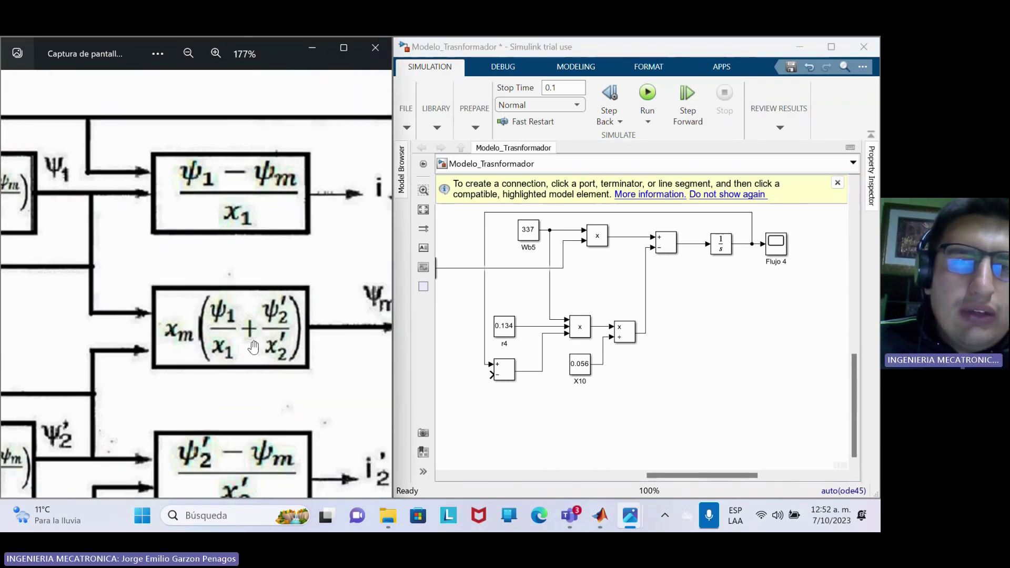
left_click_drag(235, 352, 209, 361)
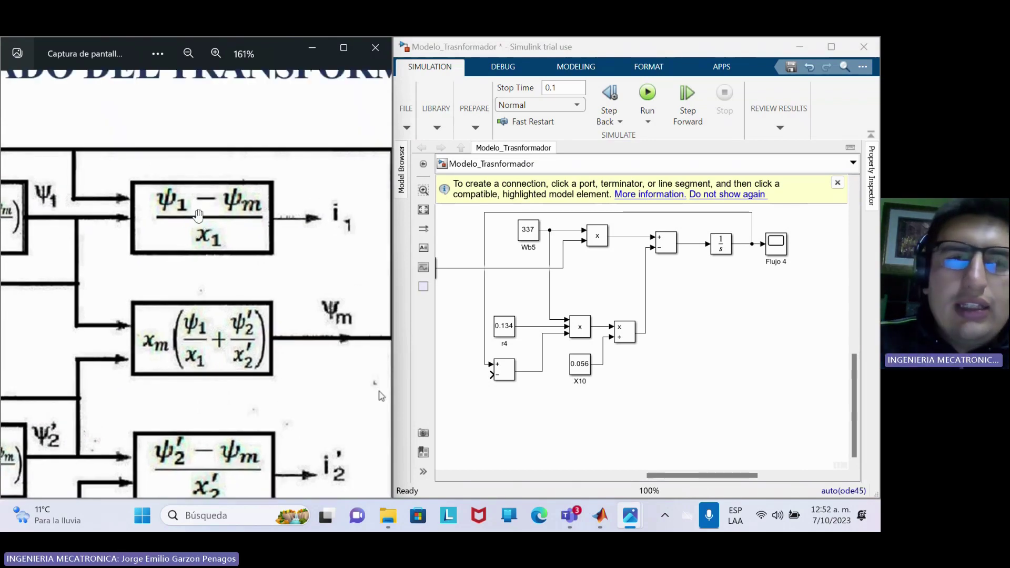
scroll(210, 228, "up", 3)
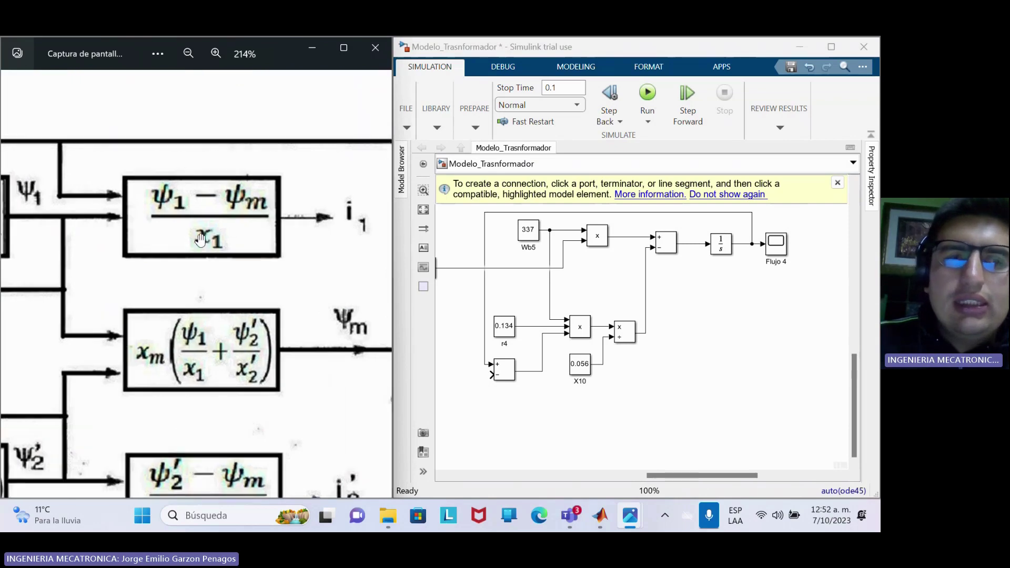
left_click(752, 295)
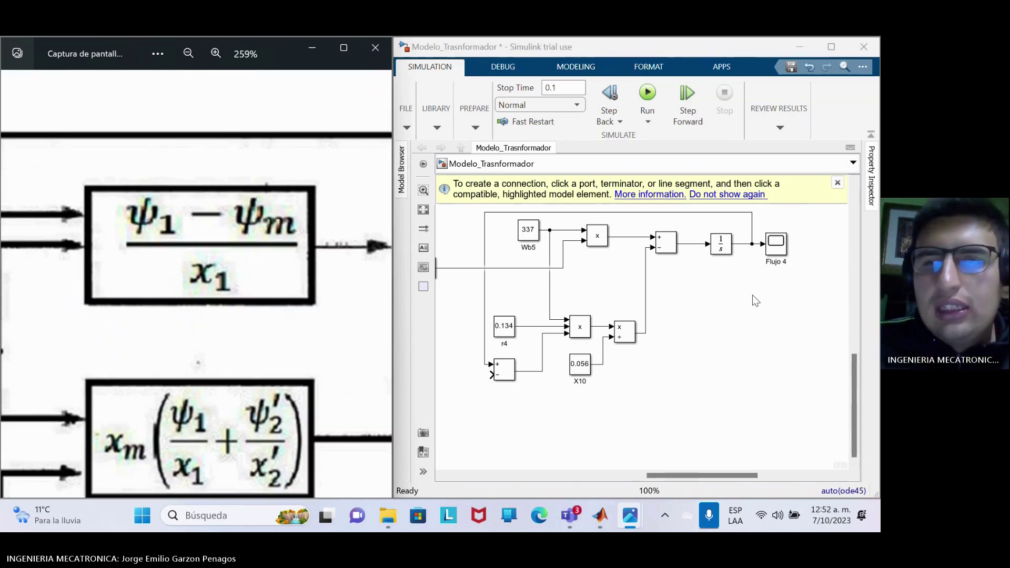
scroll(752, 295, "down", 3)
left_click_drag(531, 451, 655, 365)
scroll(620, 337, "up", 3)
scroll(619, 336, "up", 1)
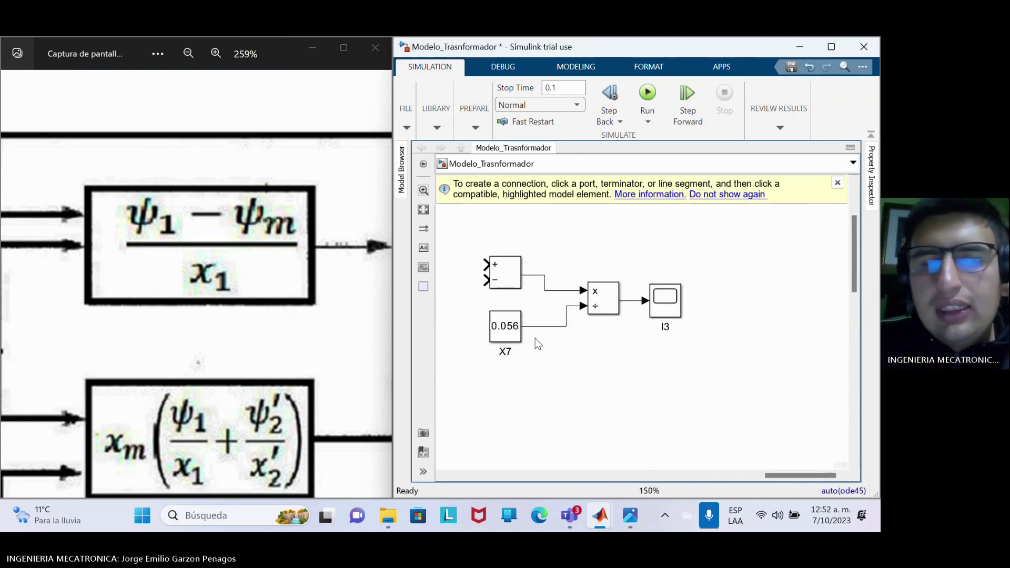
Step: Compare the two open inputs of the I3 subtract block with the ψ1 and ψm signals feeding the i1 block in the diagram
left_click_drag(264, 331, 193, 378)
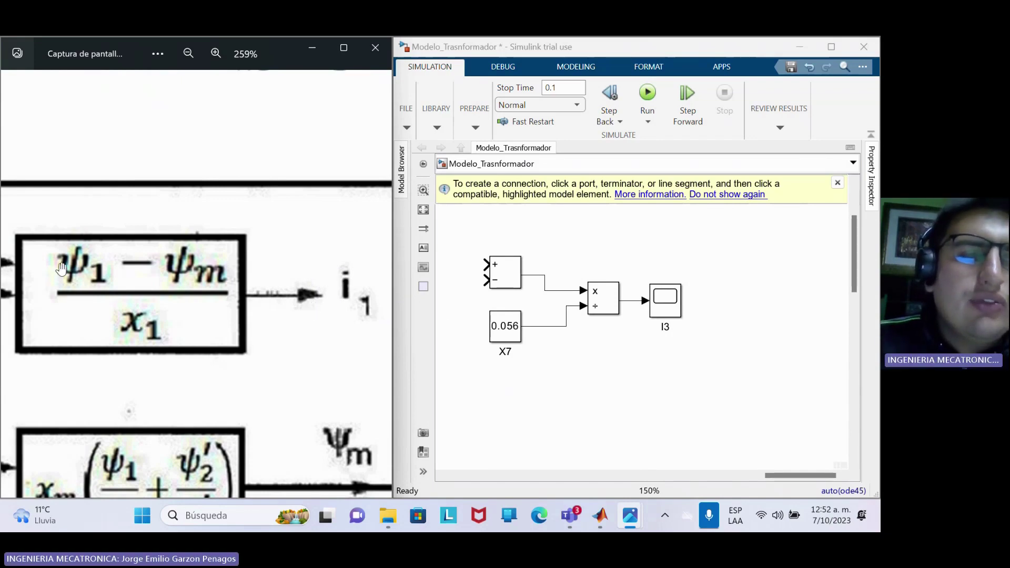
left_click(483, 266)
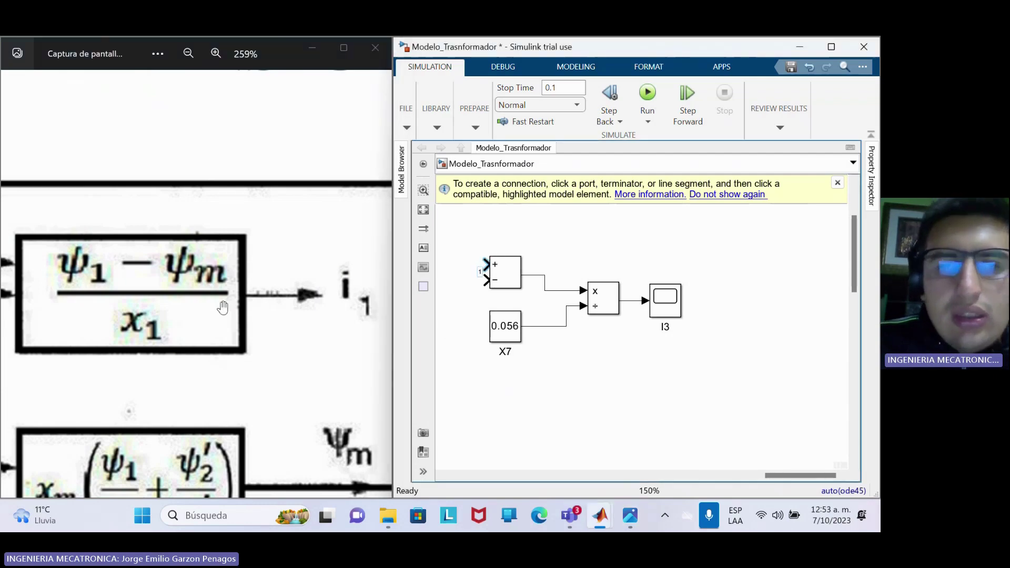
scroll(198, 289, "down", 1)
left_click_drag(139, 276, 296, 278)
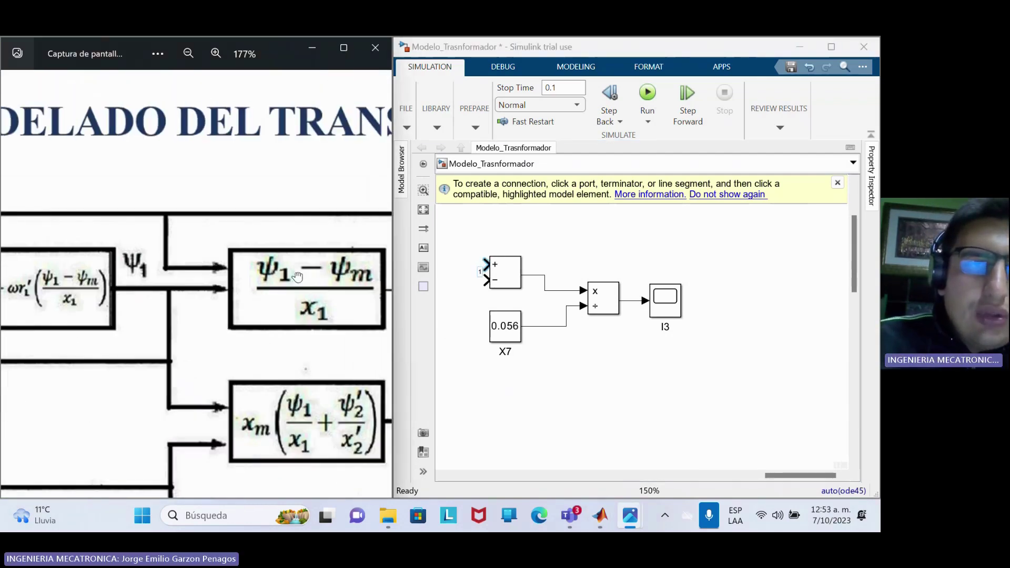
scroll(183, 299, "down", 1)
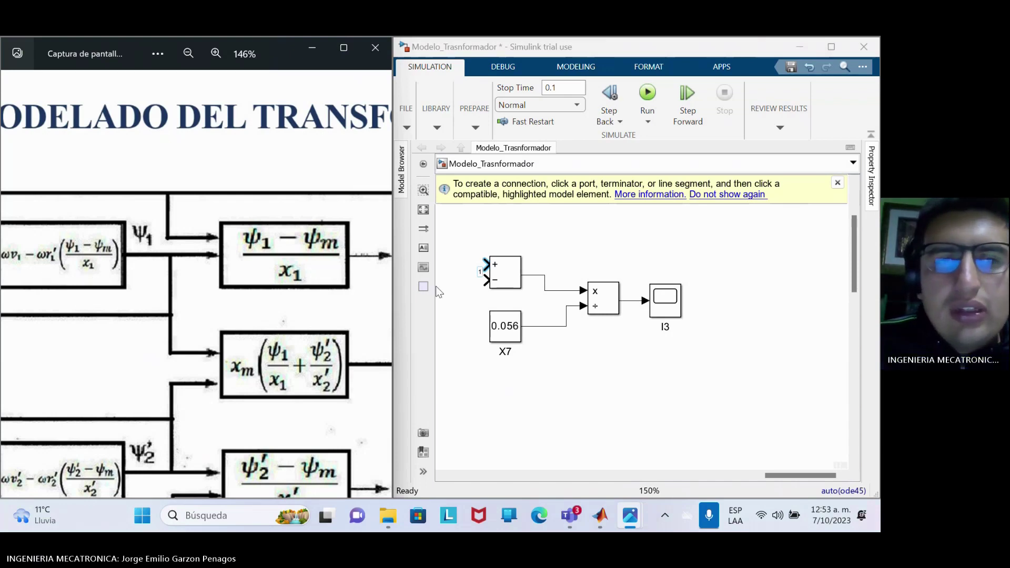
Step: Examine how the subtract output and the X7 constant feed the I3 divide block against the (ψ1 − ψm)/x1 equation
left_click(485, 264)
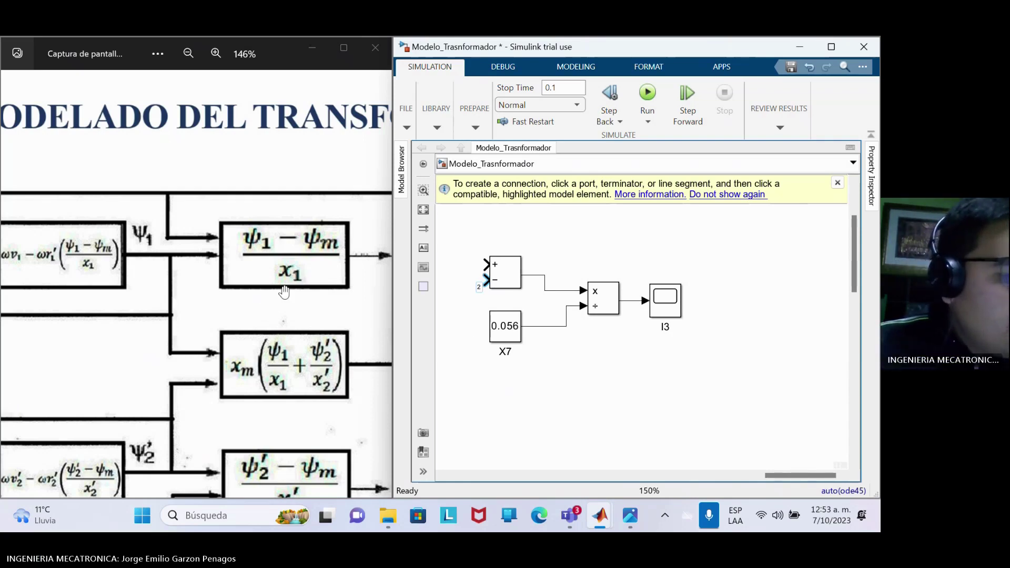
left_click_drag(485, 280, 502, 337)
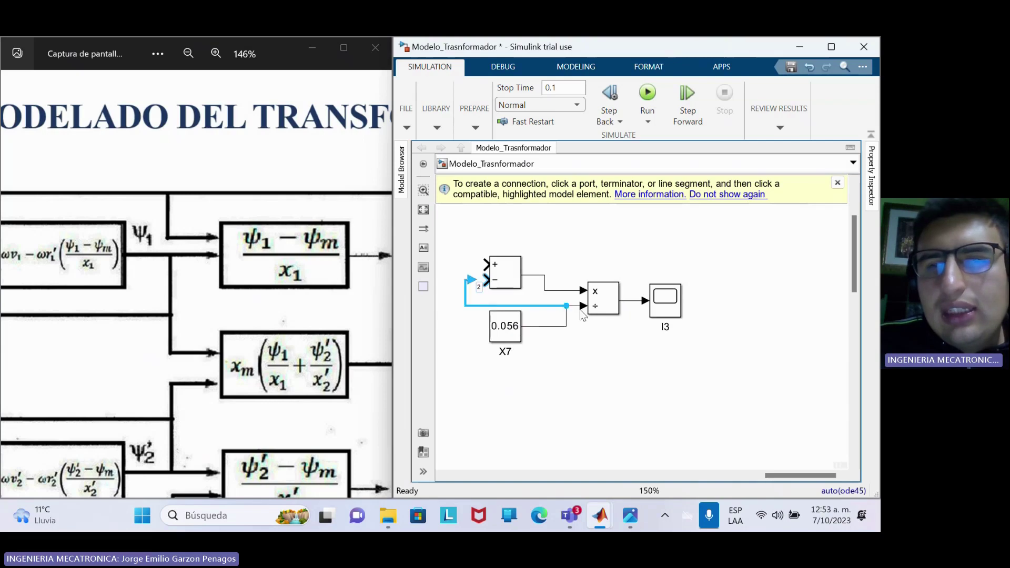
left_click(596, 309)
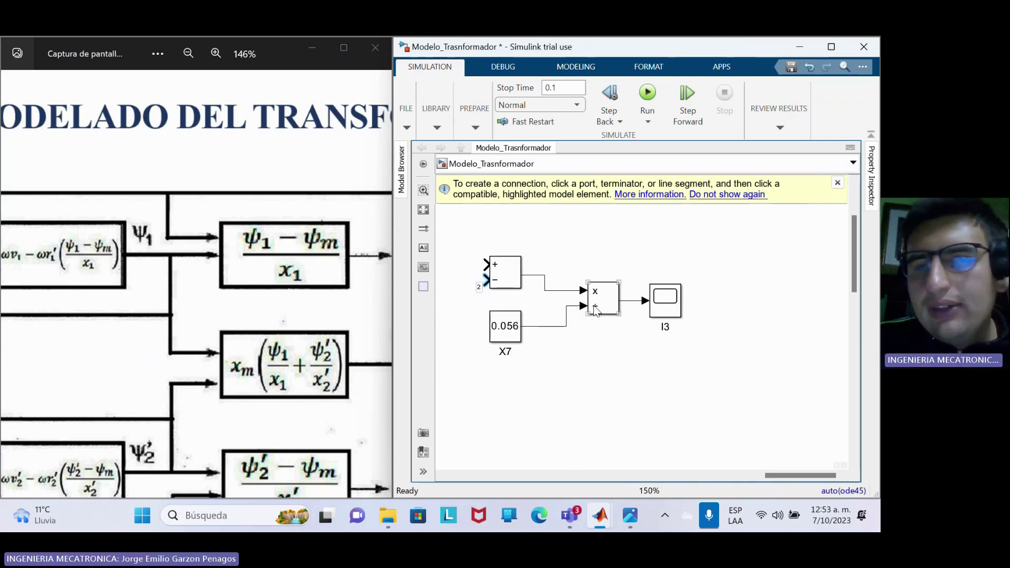
left_click(813, 298)
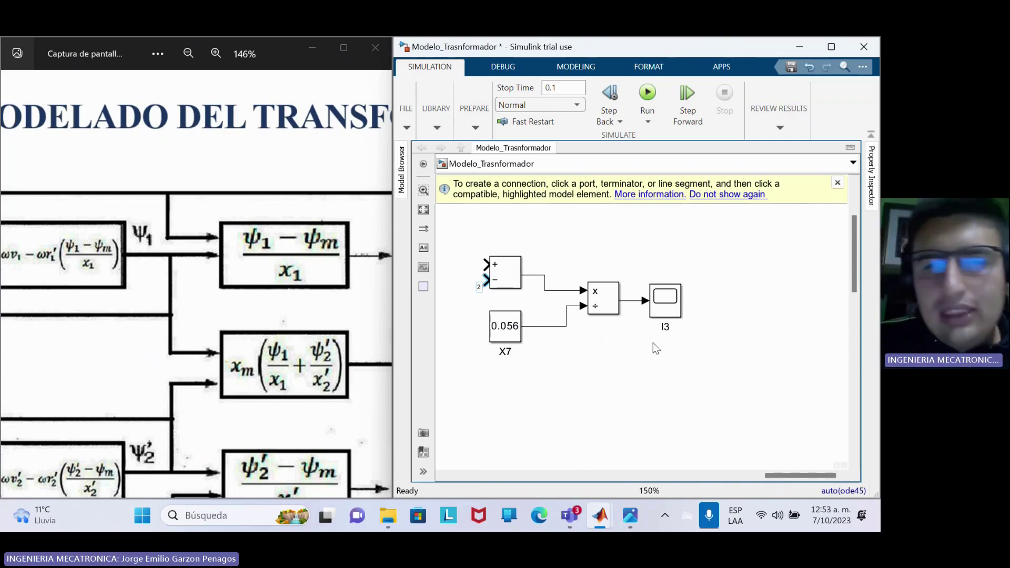
Step: Locate the I4 current blocks in the model and the matching i2' equation in the reference diagram
scroll(634, 359, "down", 2)
left_click_drag(653, 383, 596, 197)
left_click_drag(600, 332, 634, 156)
left_click_drag(637, 333, 628, 214)
scroll(595, 312, "up", 2)
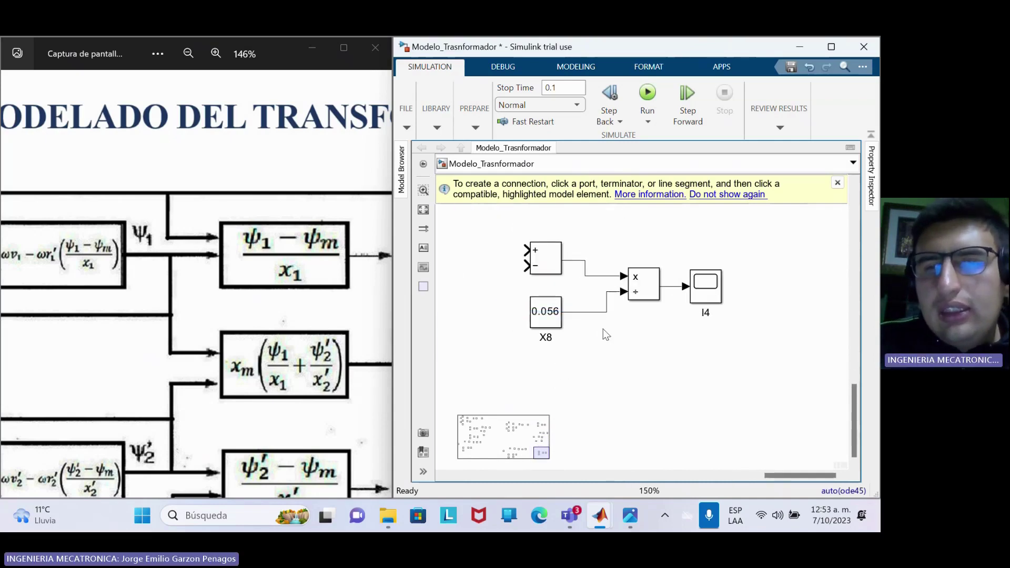
scroll(316, 410, "down", 3)
left_click_drag(242, 351, 227, 308)
scroll(226, 348, "up", 2)
scroll(242, 345, "up", 1)
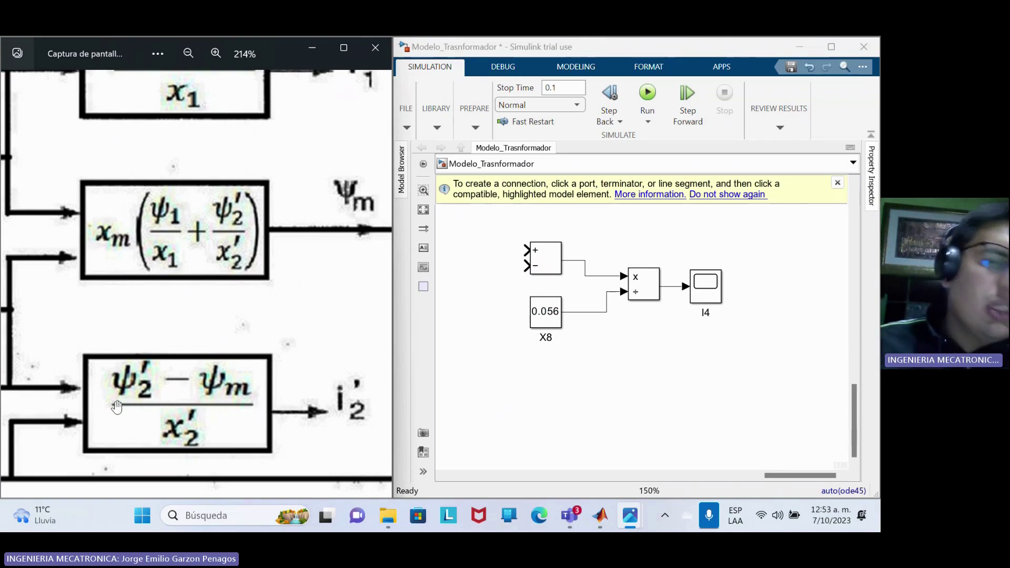
Step: Compare the I4 subtract inputs, constant X8, divide block and scope with the terms of the i2' equation
left_click(534, 256)
left_click(516, 258)
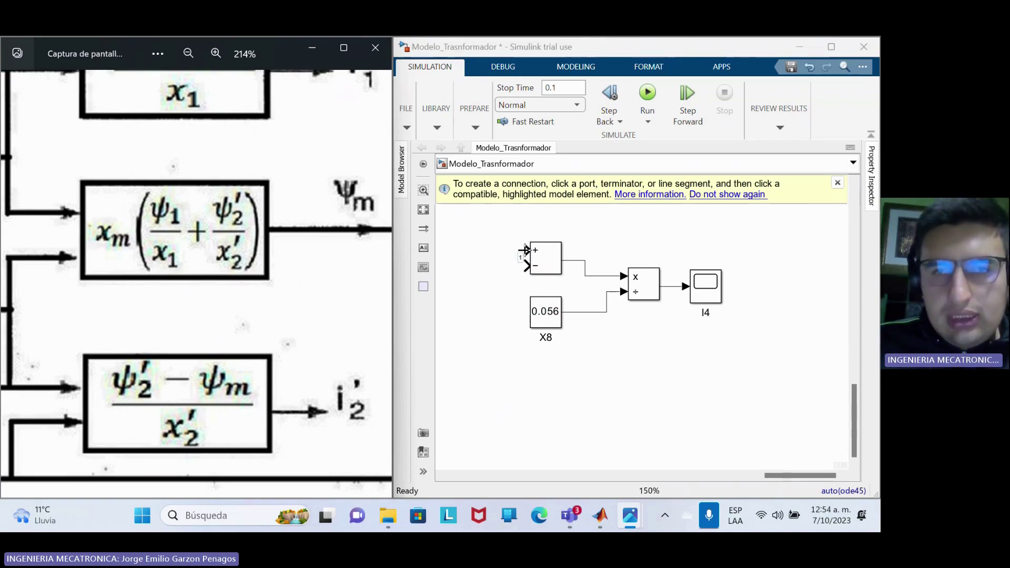
left_click(458, 289)
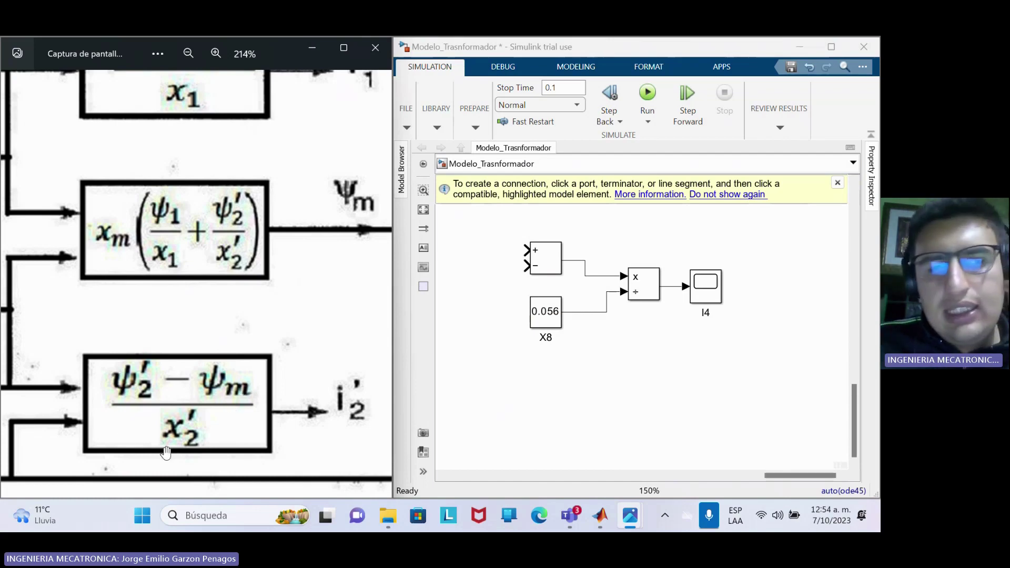
left_click(540, 331)
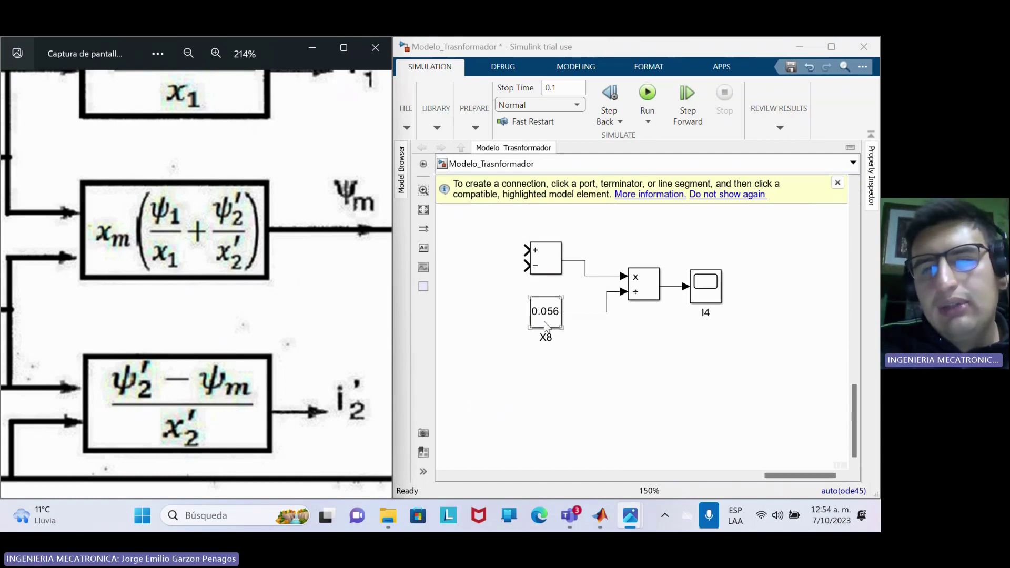
left_click(681, 312)
left_click(705, 298)
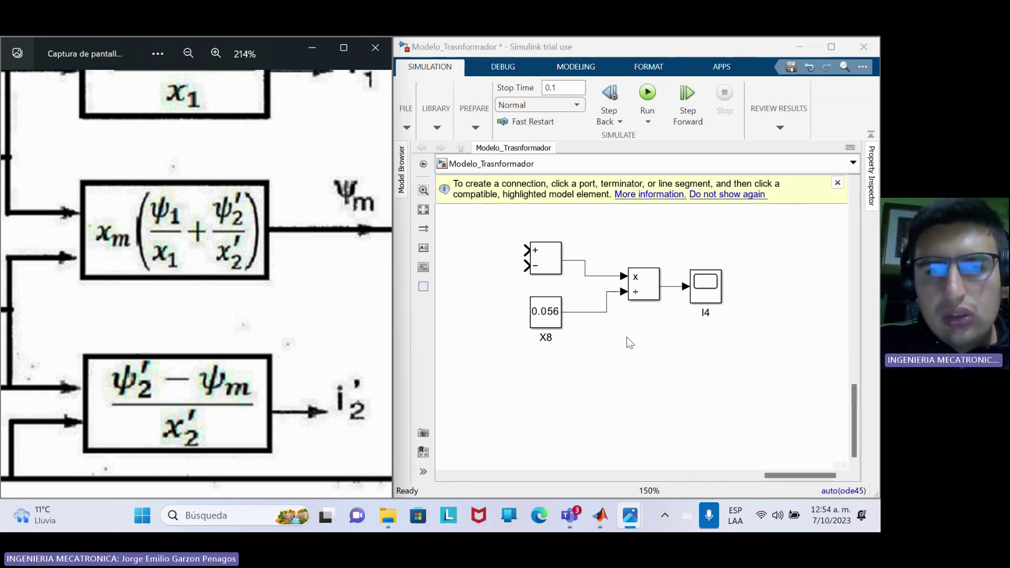
Step: Locate the Flujo m1 blocks and compare them, including constant X4, with the xm(ψ1/x1 + ψ2'/x2') equation
scroll(639, 336, "down", 5)
left_click_drag(661, 407, 663, 408)
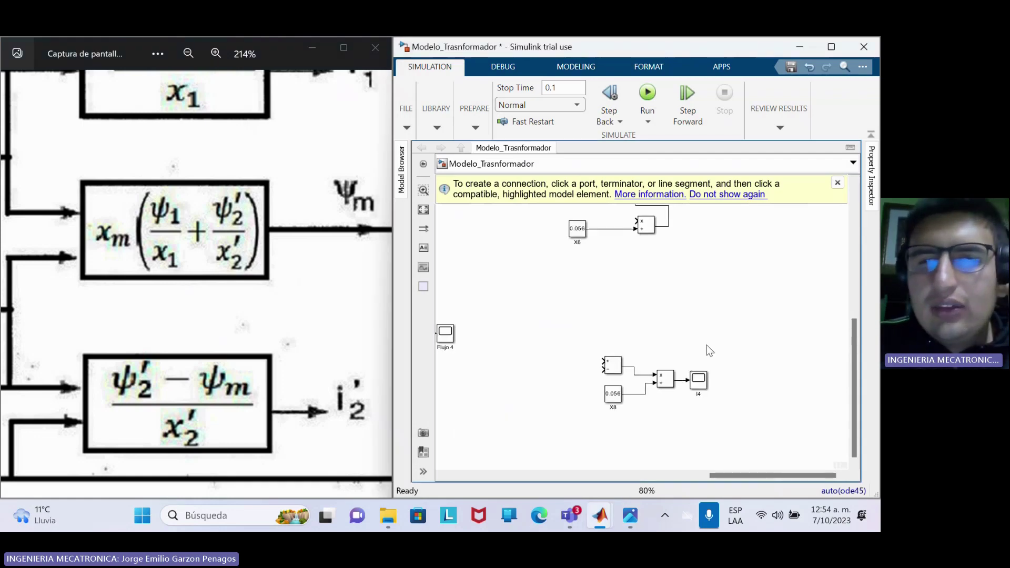
left_click_drag(656, 309, 649, 398)
scroll(649, 371, "up", 3)
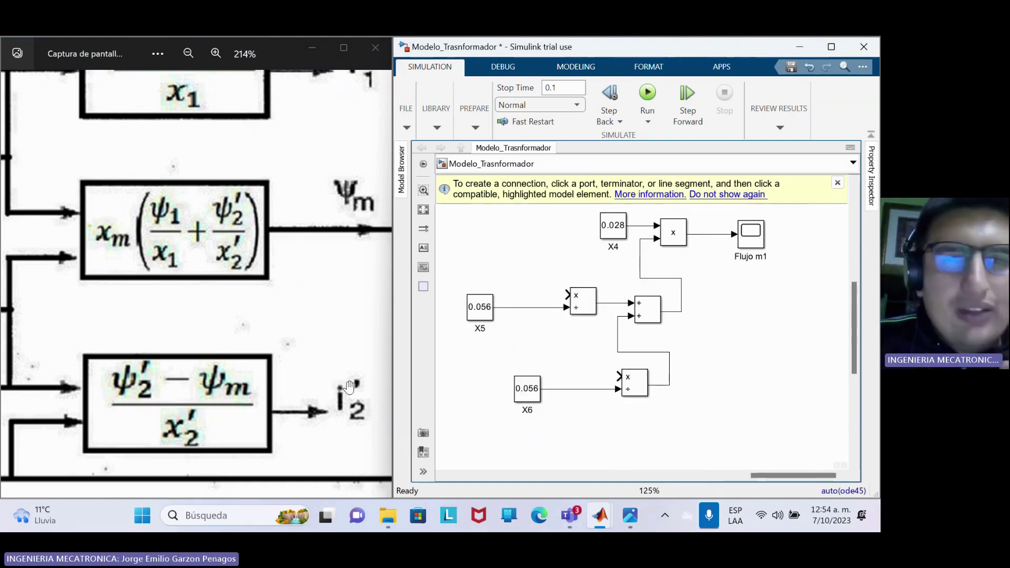
left_click(314, 375)
scroll(178, 271, "up", 4)
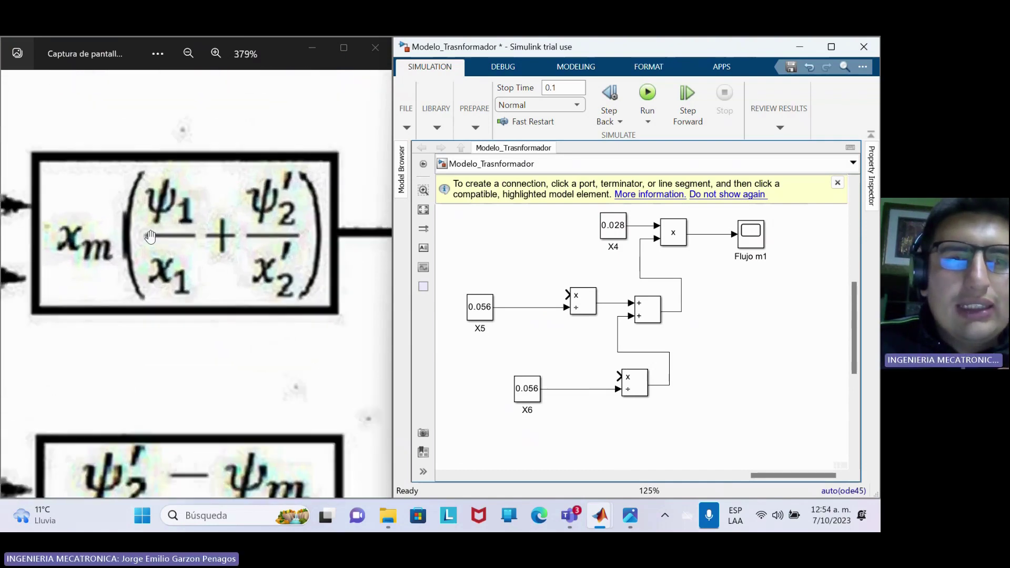
scroll(184, 274, "up", 1)
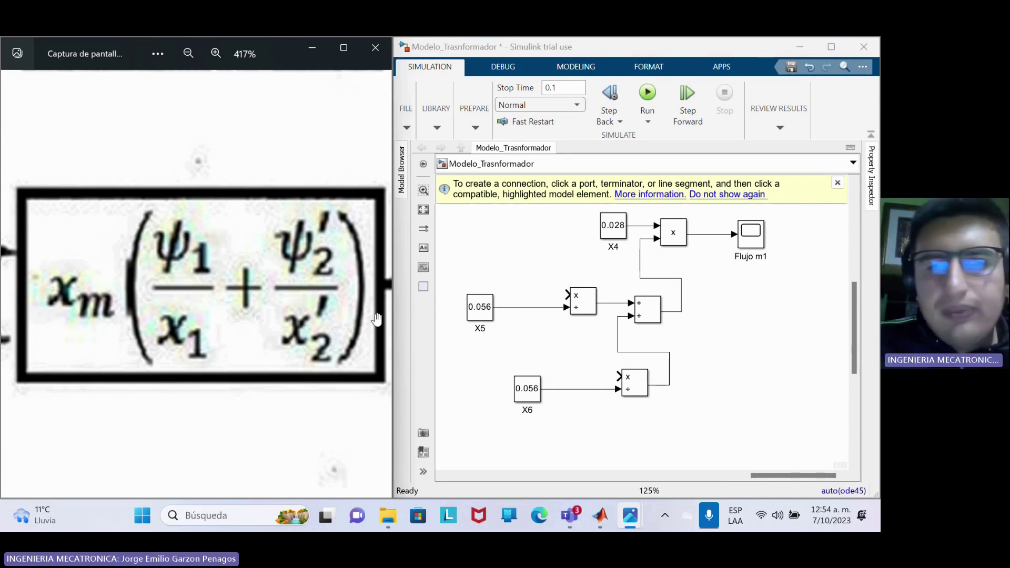
left_click(610, 237)
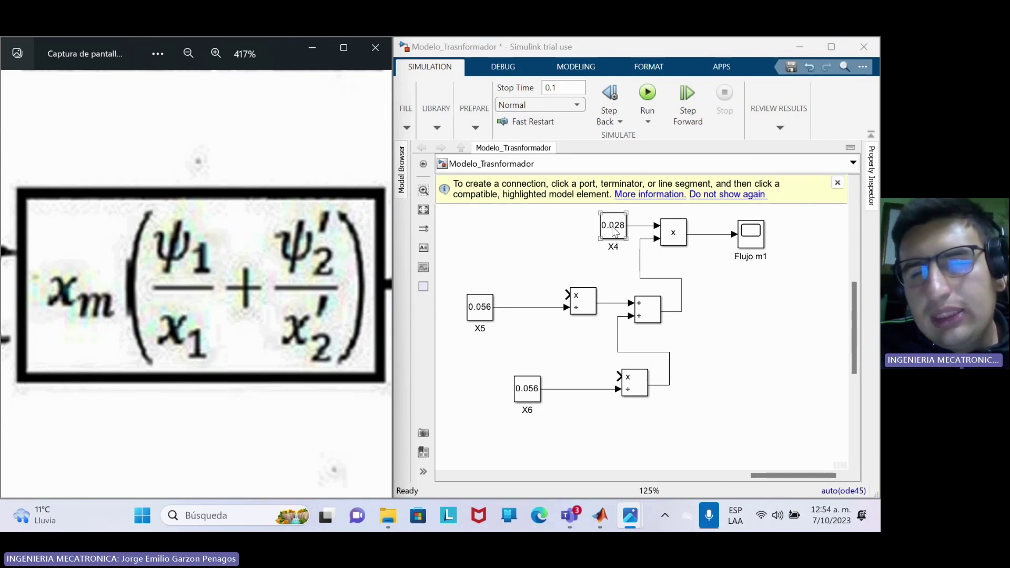
left_click(614, 233)
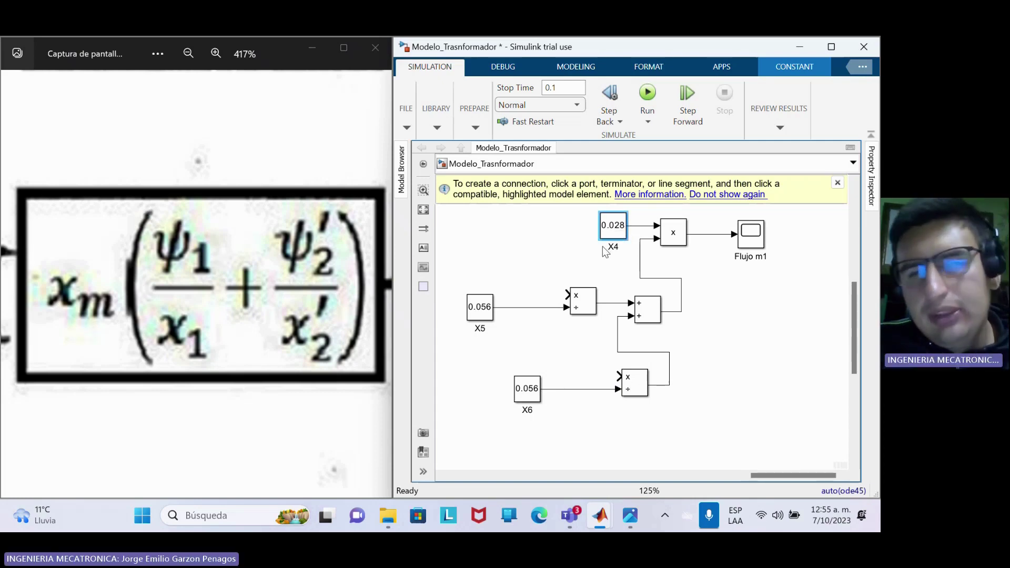
Step: Review the separate unconnected equation blocks as a whole and locate the fully connected transformer model beside them
scroll(105, 329, "down", 2)
scroll(284, 335, "down", 6)
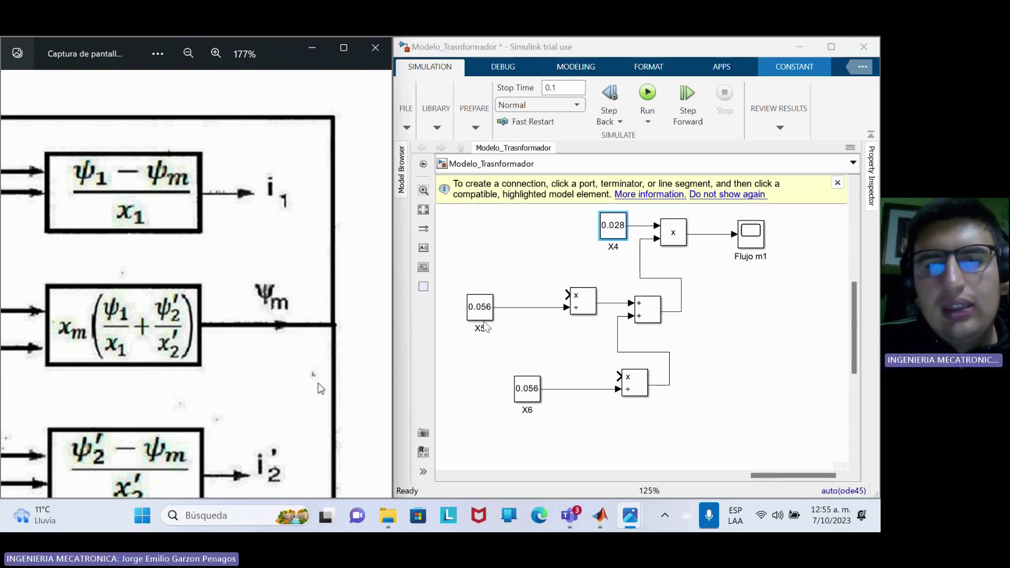
scroll(601, 314, "down", 3)
scroll(601, 315, "down", 2)
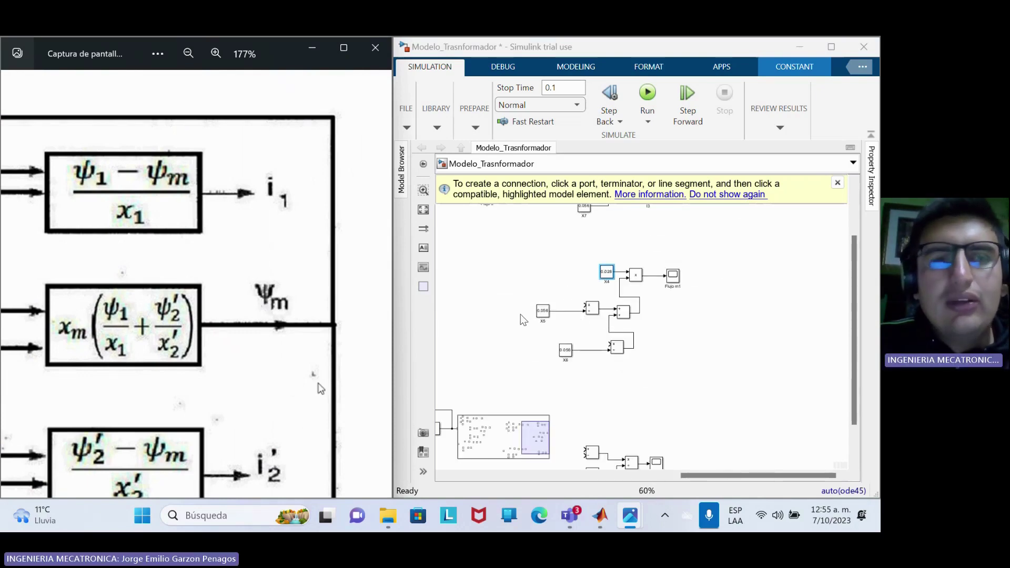
scroll(500, 315, "down", 2)
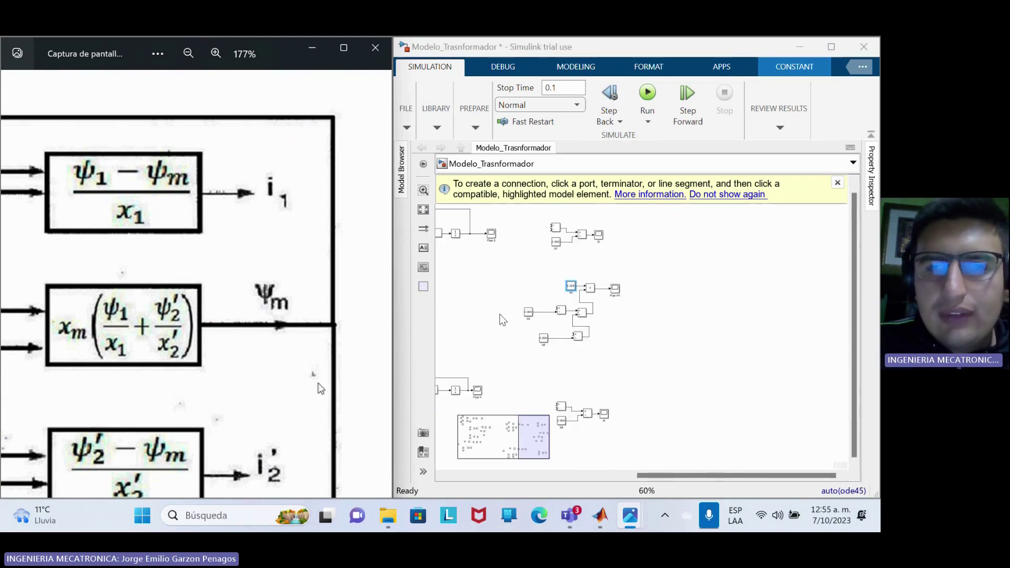
scroll(500, 315, "down", 1)
left_click_drag(511, 312, 586, 309)
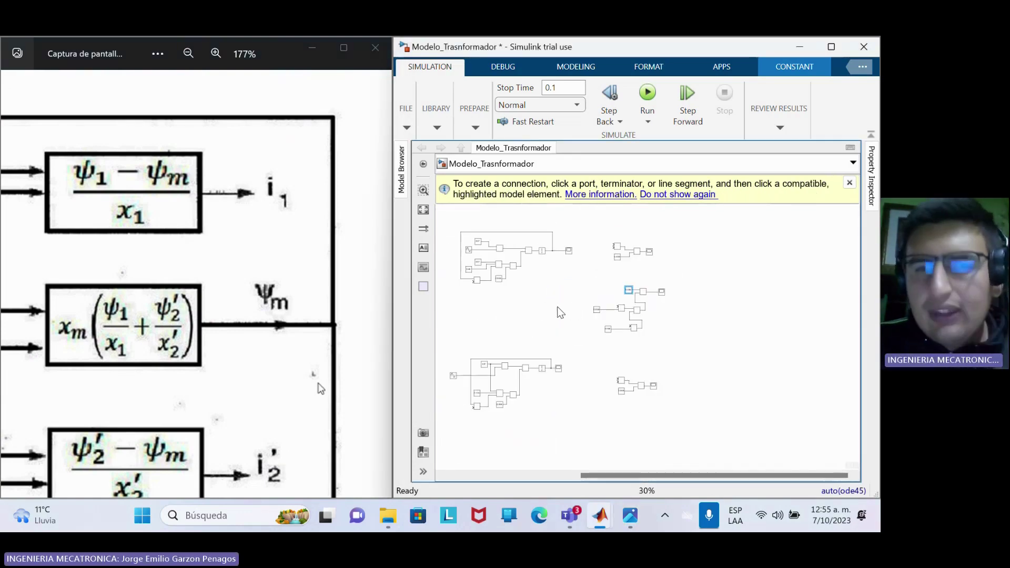
left_click_drag(538, 304, 781, 319)
scroll(626, 319, "up", 3)
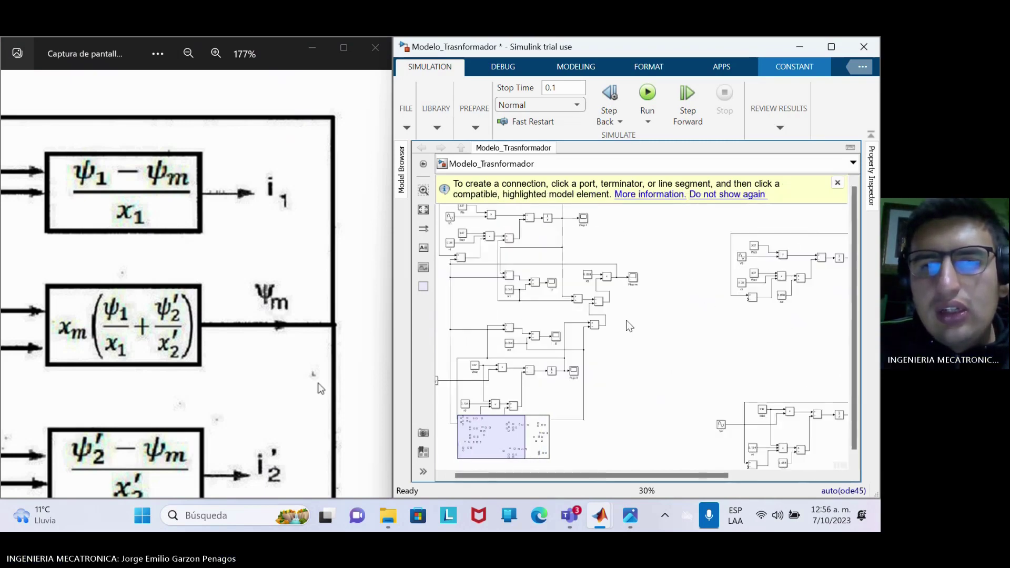
Step: Compare the connected model's Flujo m section with the ψm block and its signal paths in the reference diagram
left_click(587, 324)
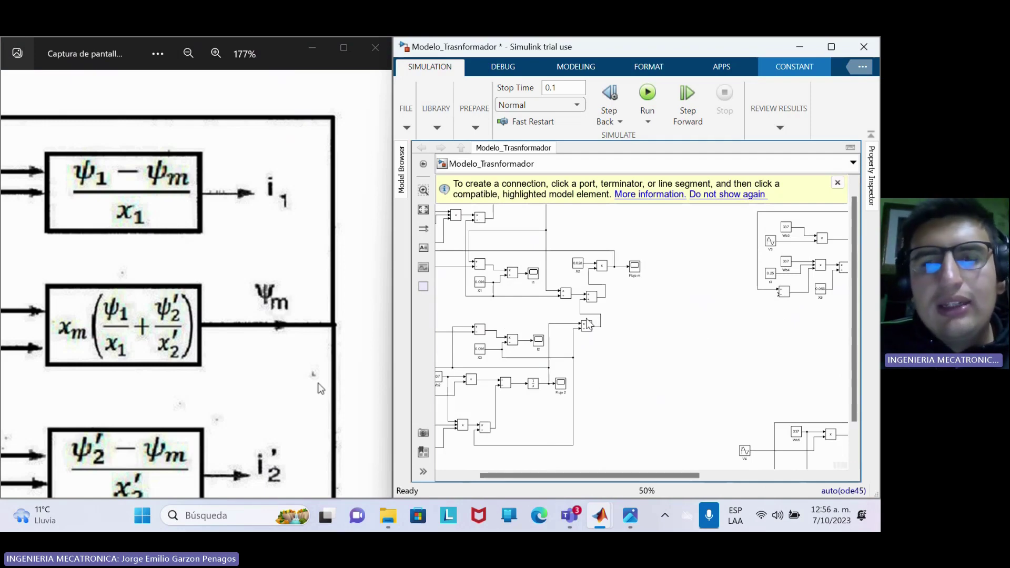
left_click(545, 319)
scroll(150, 351, "down", 2)
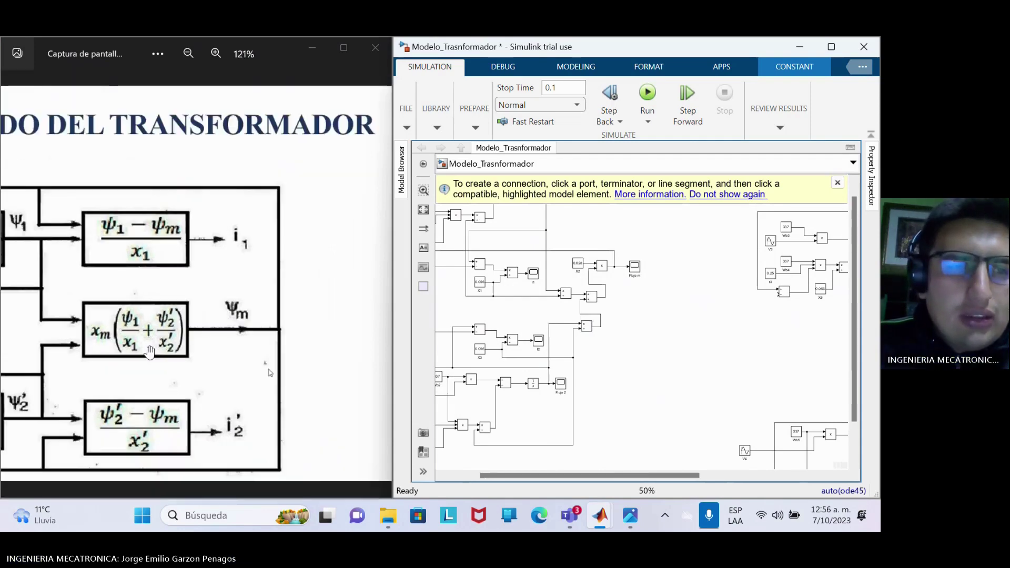
left_click(149, 351)
scroll(150, 352, "down", 2)
scroll(254, 315, "down", 1)
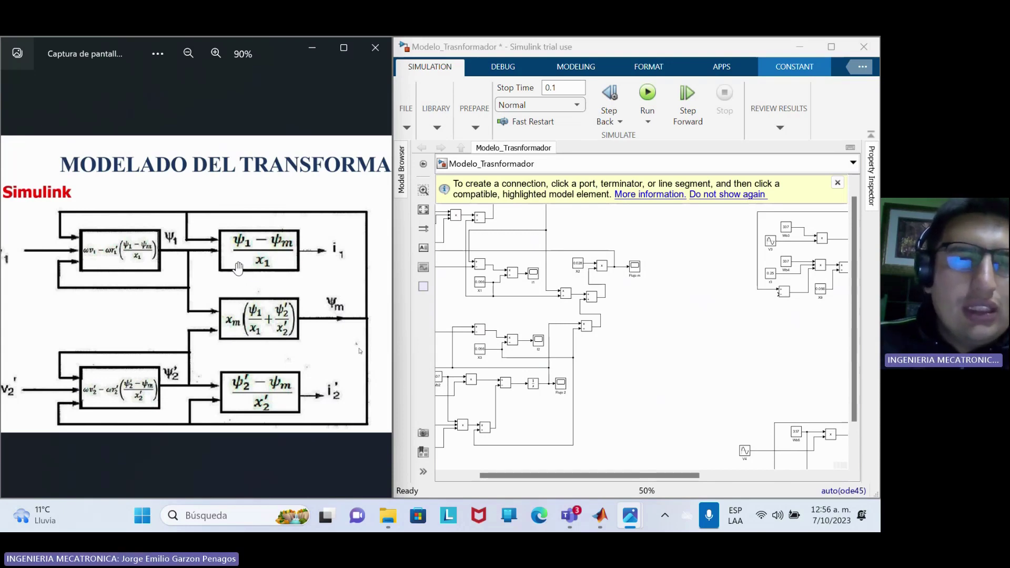
Step: Trace the Flujo m output line back to the subtract blocks of the I1, I2 and Flujo 2 sections
scroll(595, 269, "up", 5)
scroll(693, 304, "up", 3)
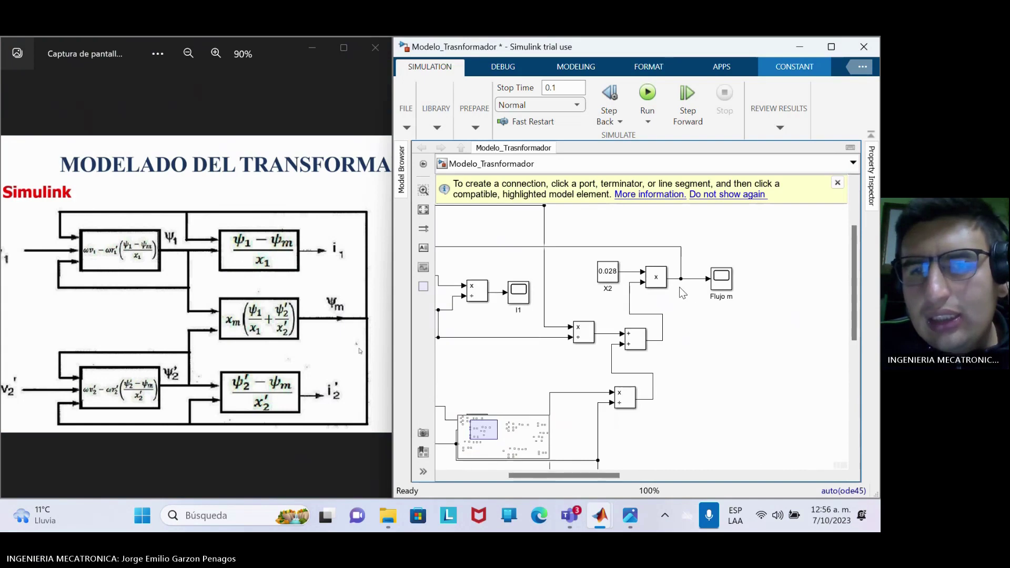
scroll(598, 260, "down", 5)
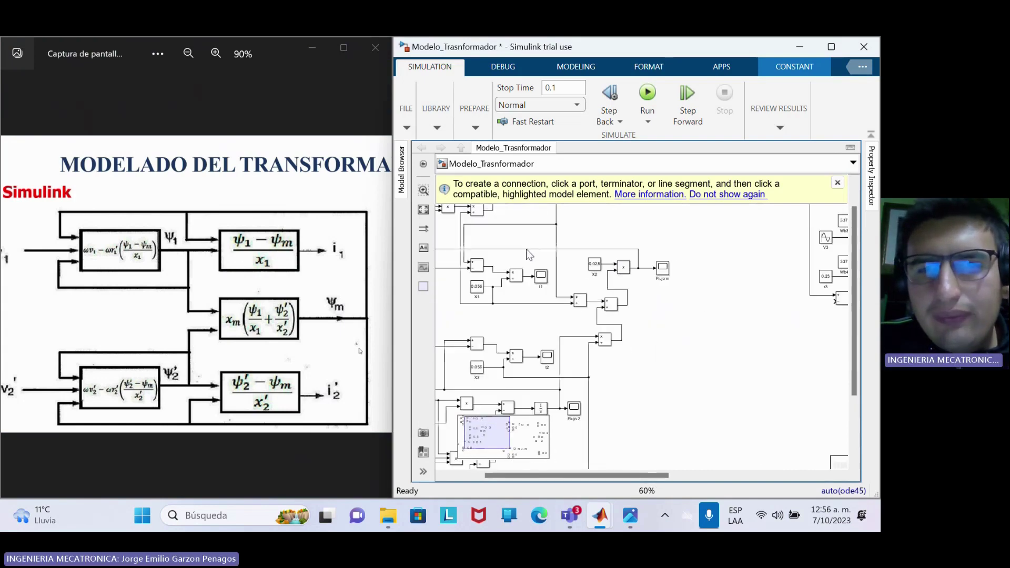
left_click_drag(635, 248, 731, 246)
scroll(637, 269, "up", 1)
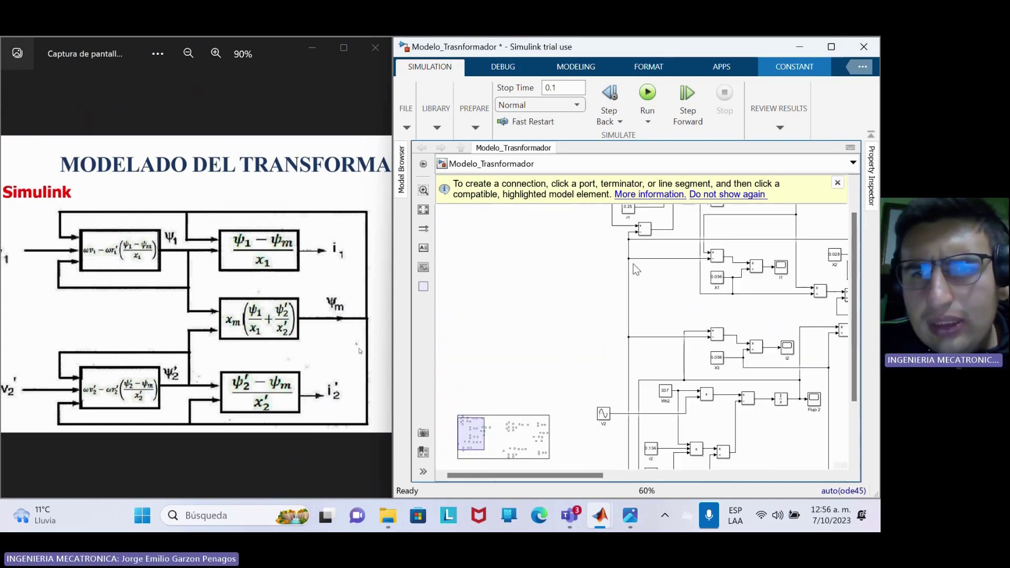
left_click_drag(631, 296, 625, 228)
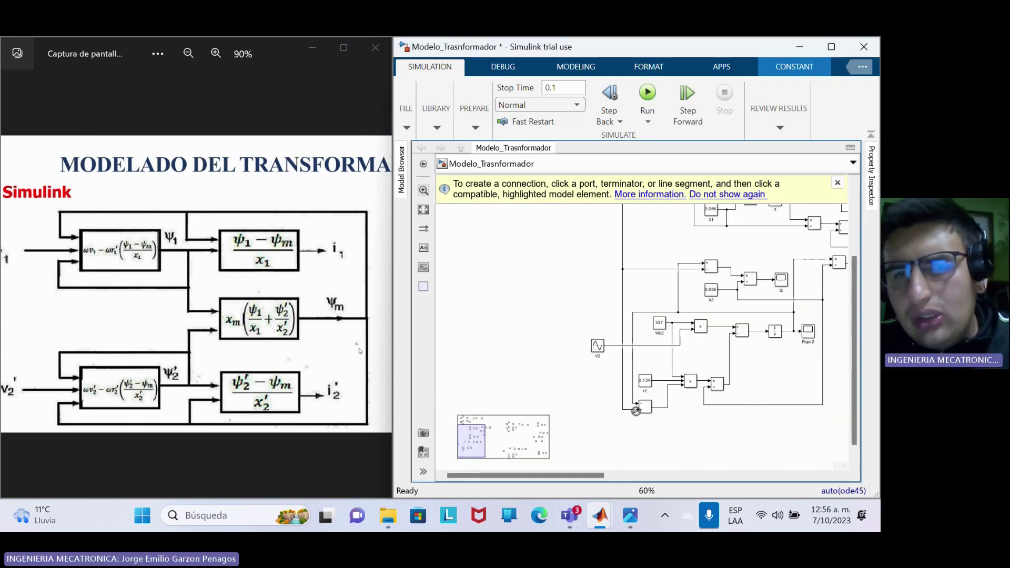
Step: Examine the Flujo 1 section and how its output feeds back and connects to the I1 and Flujo m blocks
scroll(658, 278, "down", 1)
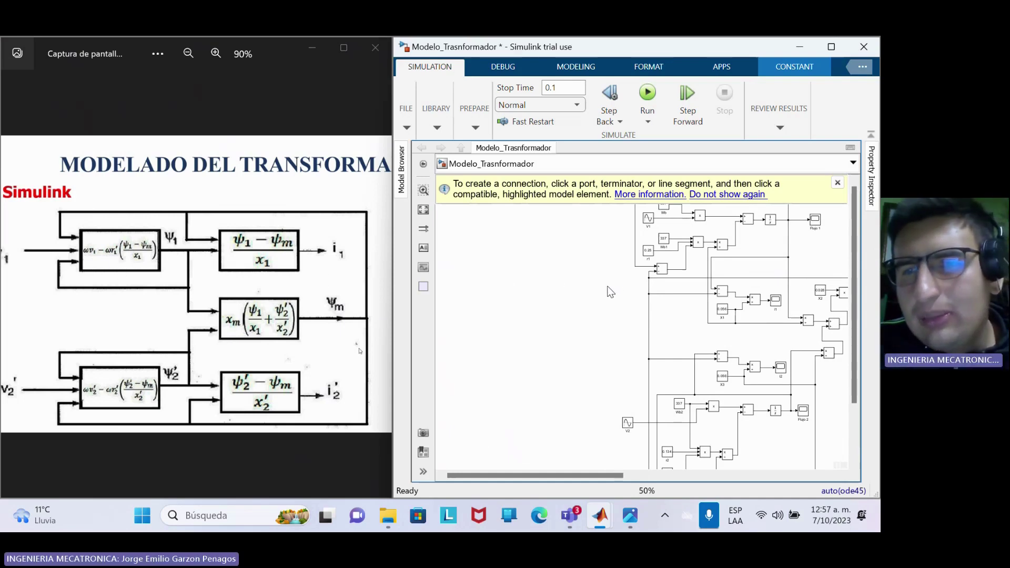
left_click_drag(597, 288, 565, 311)
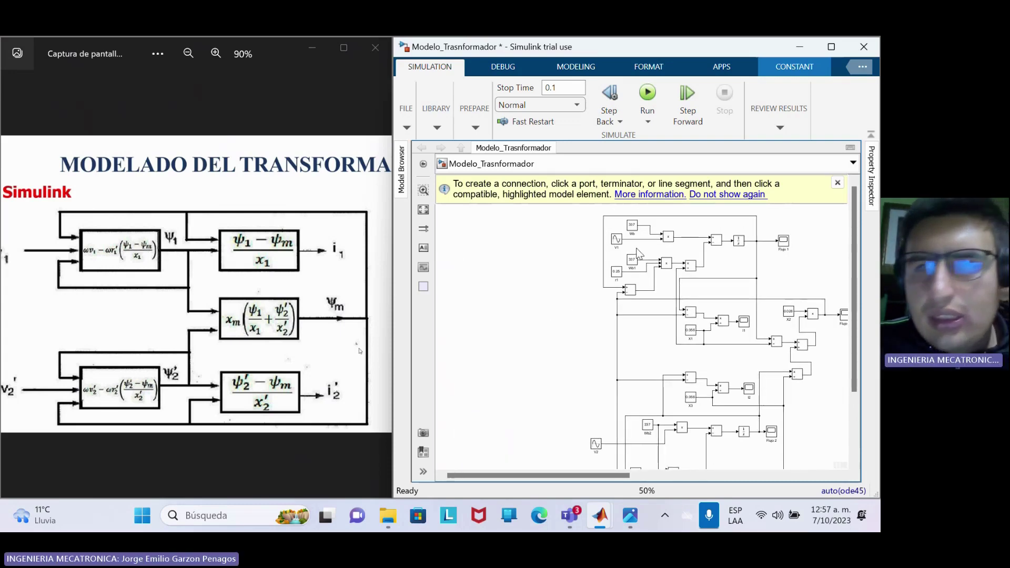
left_click_drag(698, 250, 620, 254)
scroll(621, 258, "up", 2)
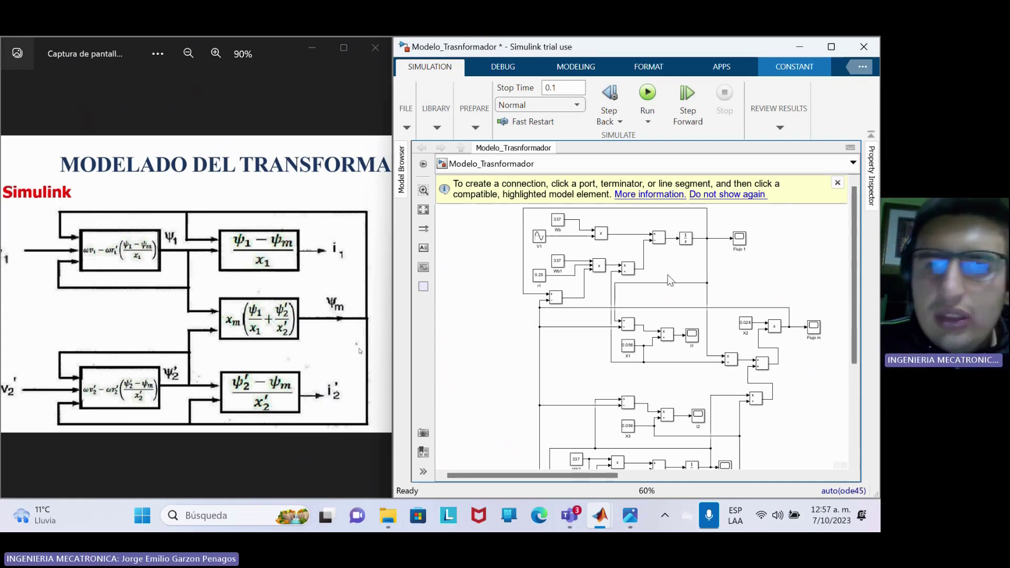
Step: Compare the connections of the I1 subtract block and constant X1 with the i1 equation in the reference diagram
left_click(244, 248)
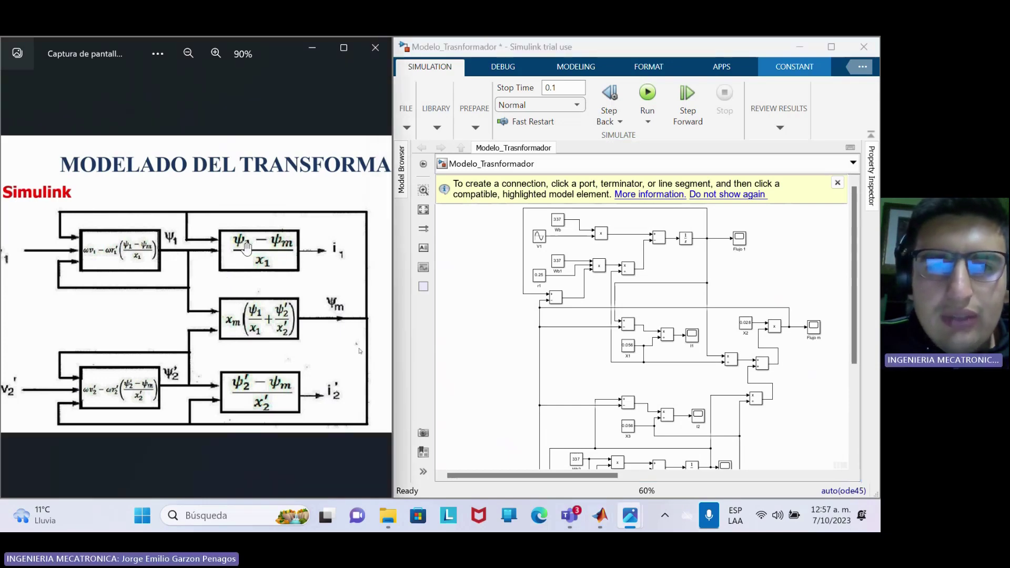
scroll(626, 336, "up", 5)
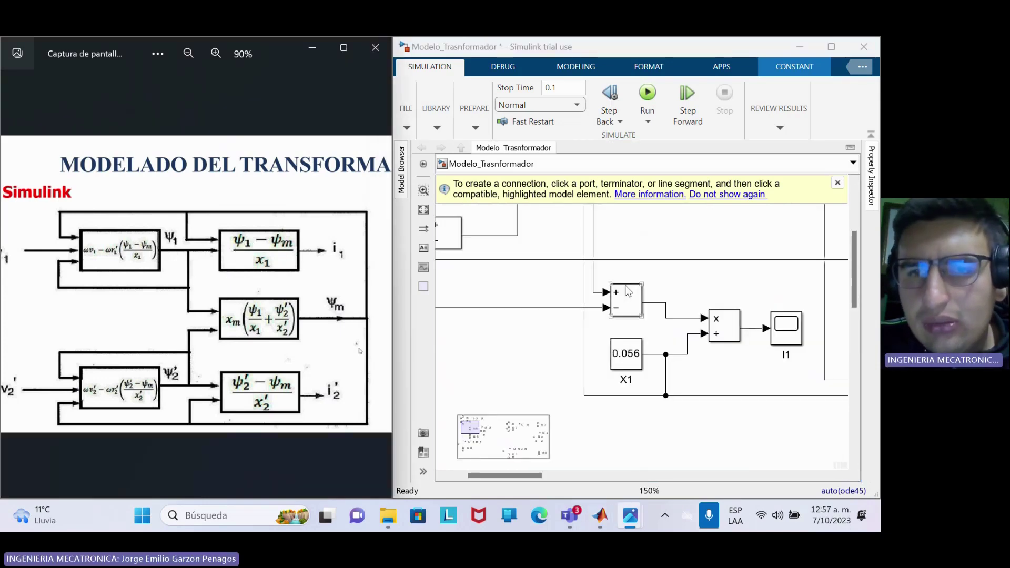
scroll(628, 286, "down", 3)
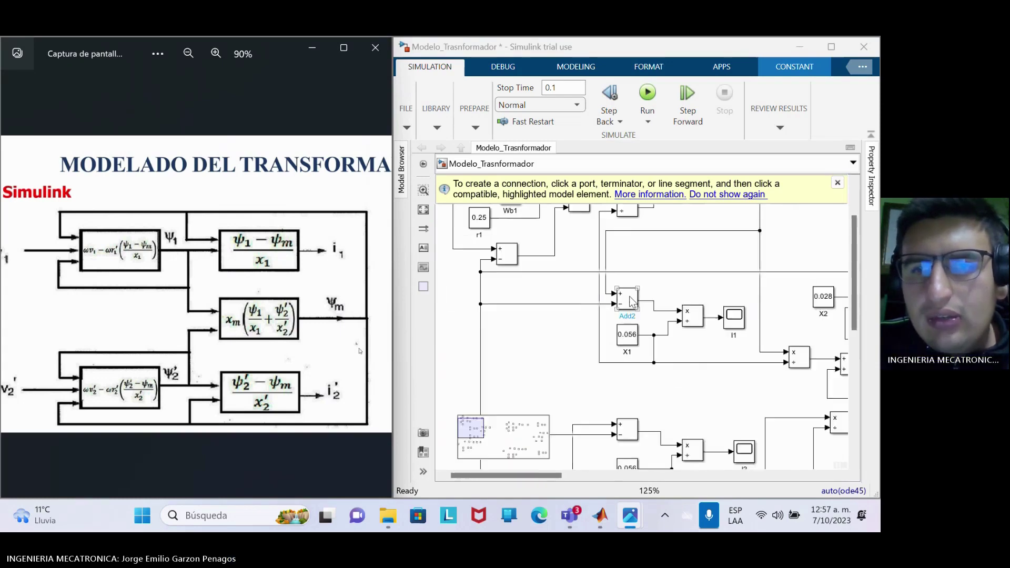
scroll(632, 282, "down", 1)
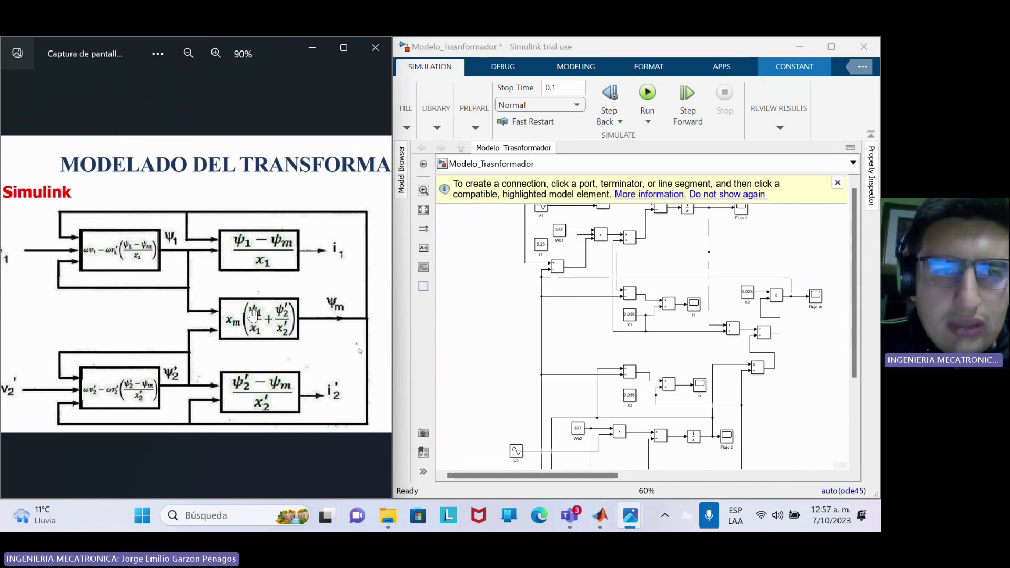
Step: Compare the two divide blocks and the sum block feeding Flujo m with the ψm equation and its inputs in the reference diagram
scroll(252, 326, "up", 4)
left_click_drag(256, 324, 217, 281)
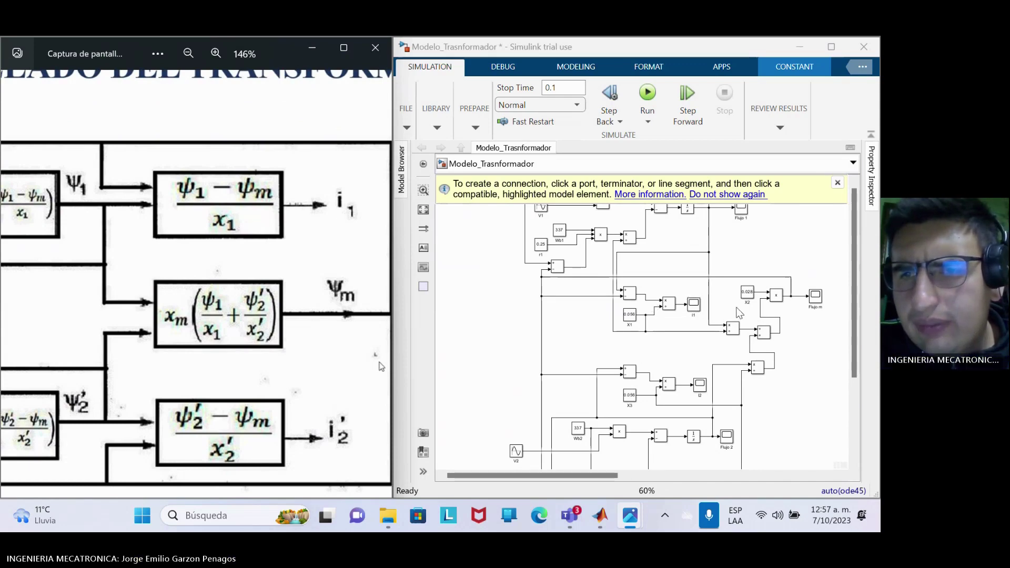
scroll(731, 322, "up", 5)
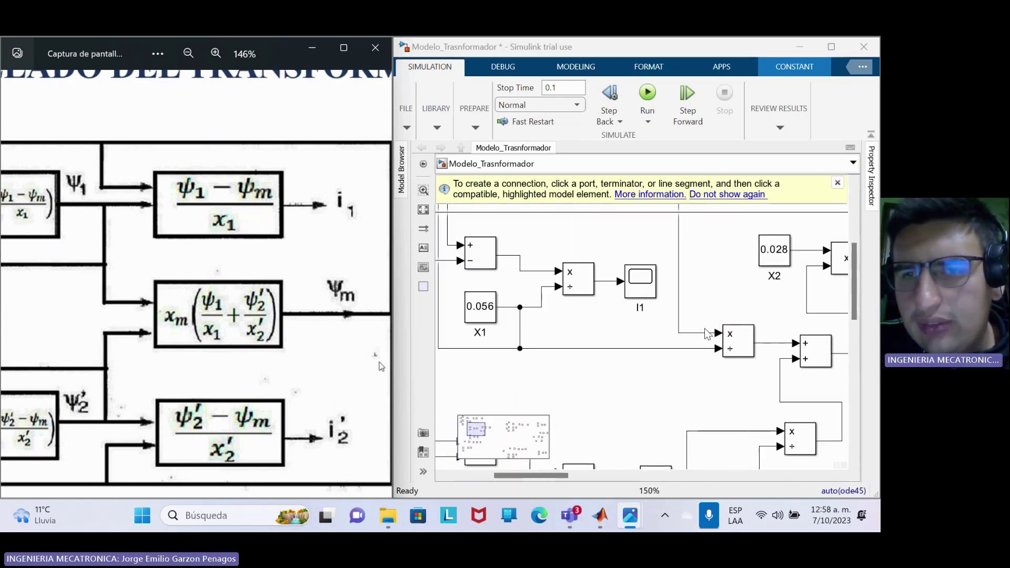
scroll(761, 302, "down", 3)
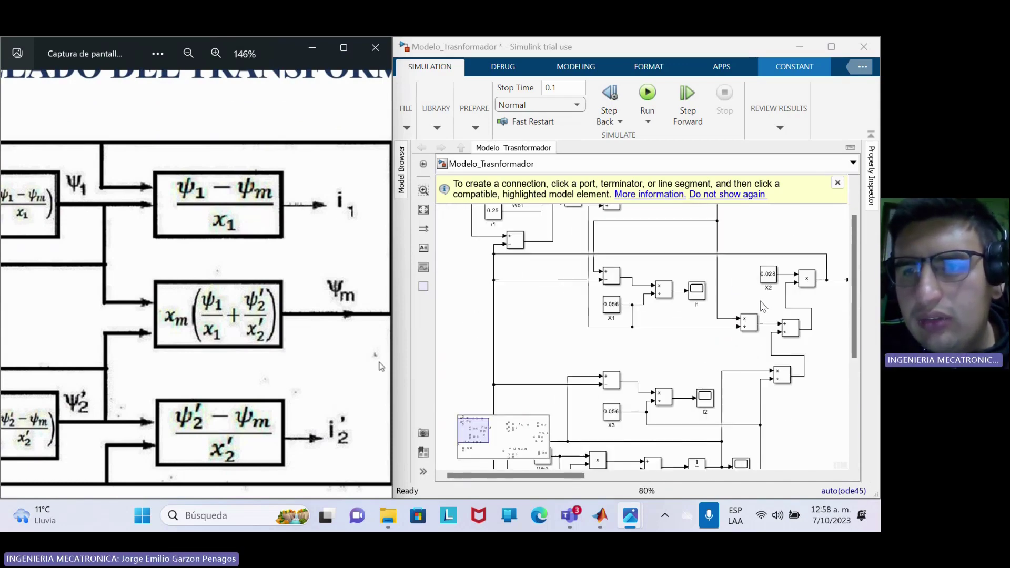
scroll(731, 301, "down", 2)
left_click_drag(208, 248, 316, 254)
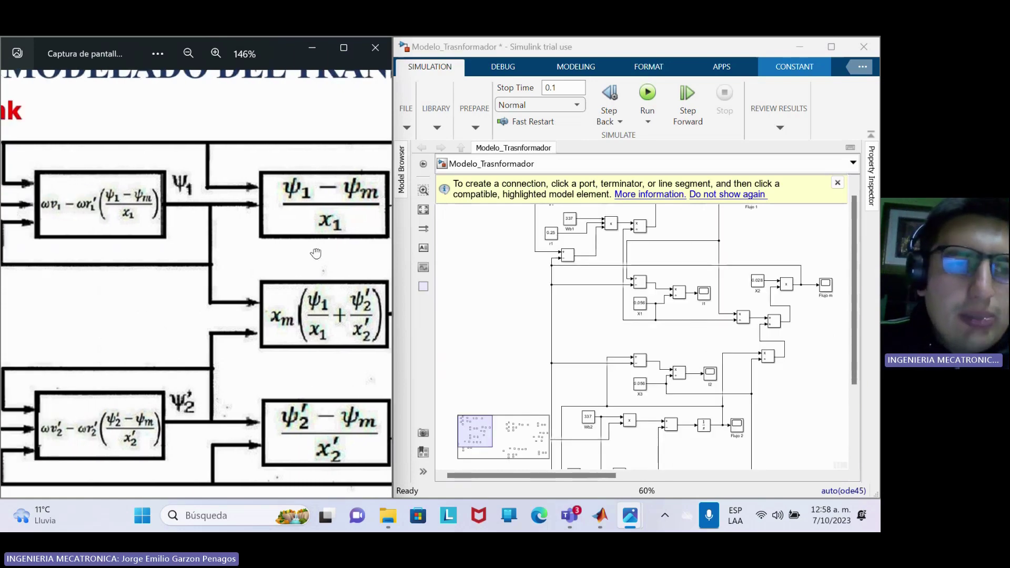
scroll(227, 299, "down", 2)
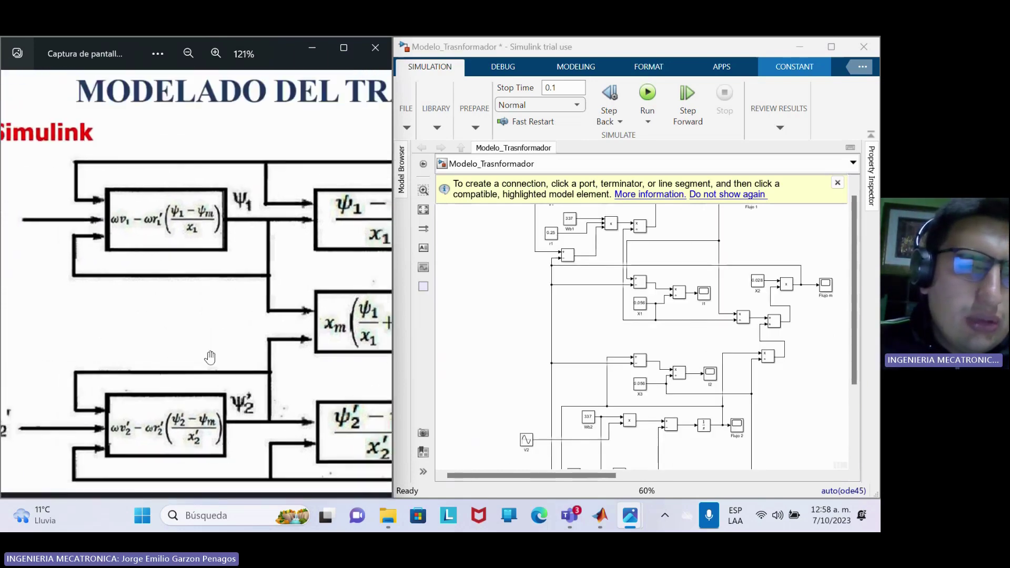
scroll(210, 357, "down", 2)
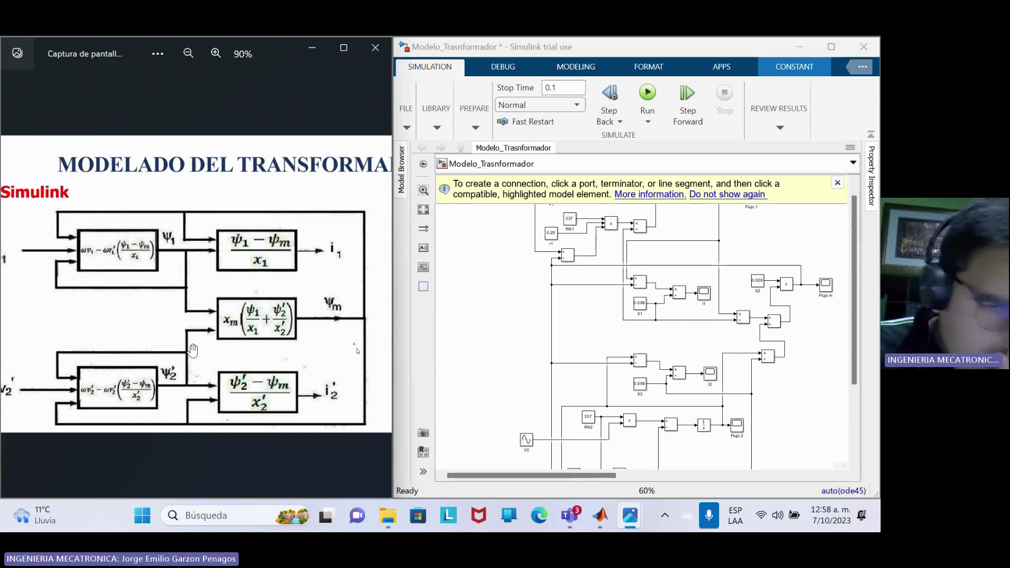
Step: Examine the Flujo 2 section from source V2 through its multiply, subtract and integrator blocks
scroll(611, 402, "down", 1)
left_click_drag(595, 403, 567, 302)
scroll(591, 334, "up", 1)
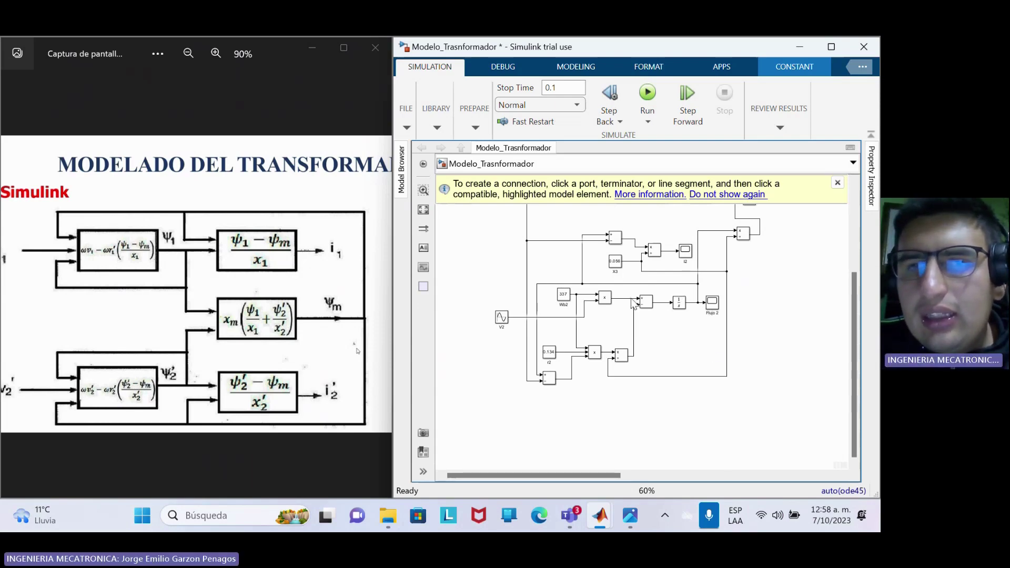
Step: Compare the I2 section's subtract and divide blocks and constant X3 with the i2' equation in the reference diagram
left_click(276, 400)
scroll(276, 409, "up", 3)
scroll(276, 409, "up", 2)
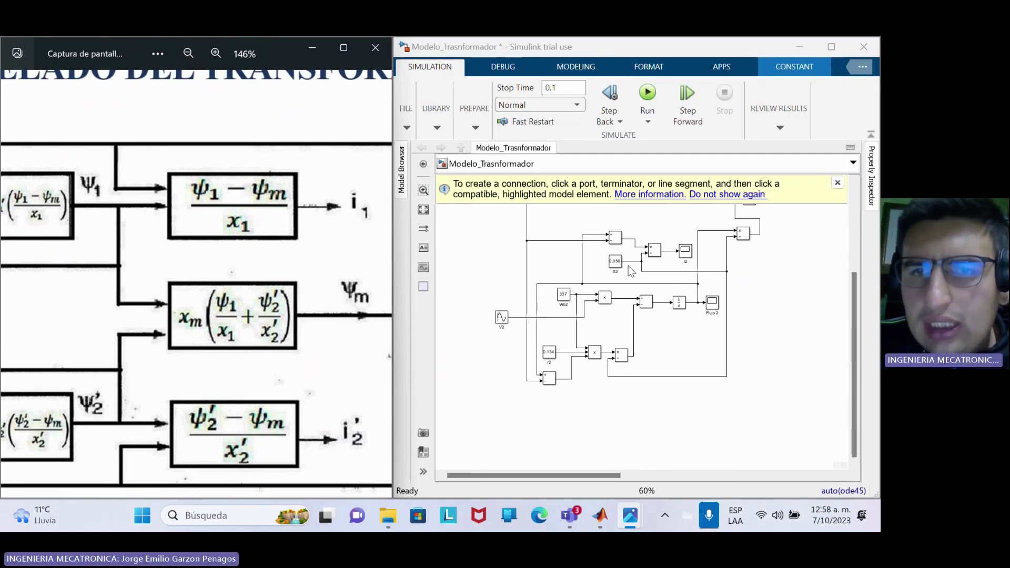
scroll(629, 266, "up", 3)
scroll(605, 247, "up", 2)
left_click(621, 287)
left_click(616, 279)
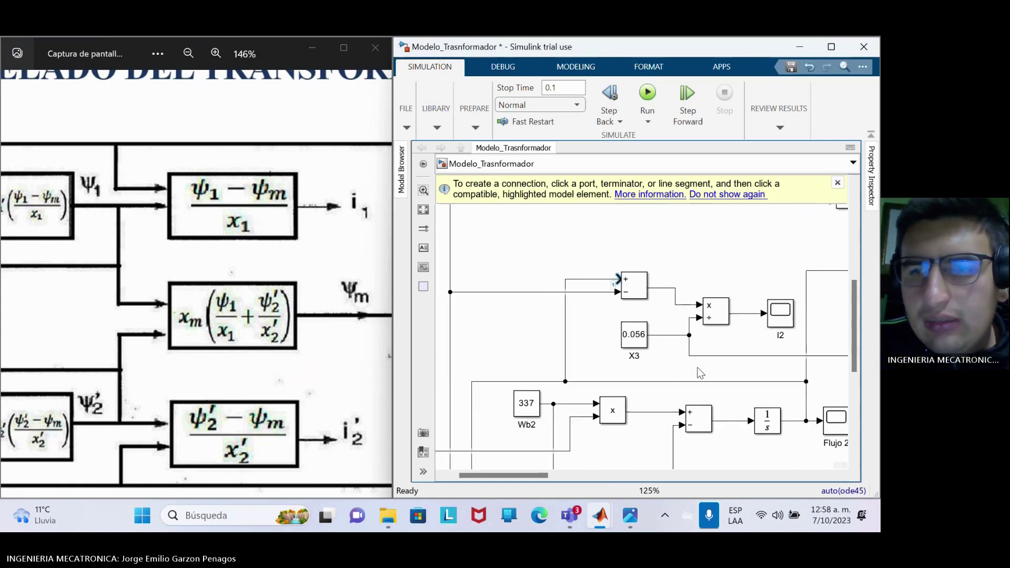
left_click_drag(723, 373, 704, 374)
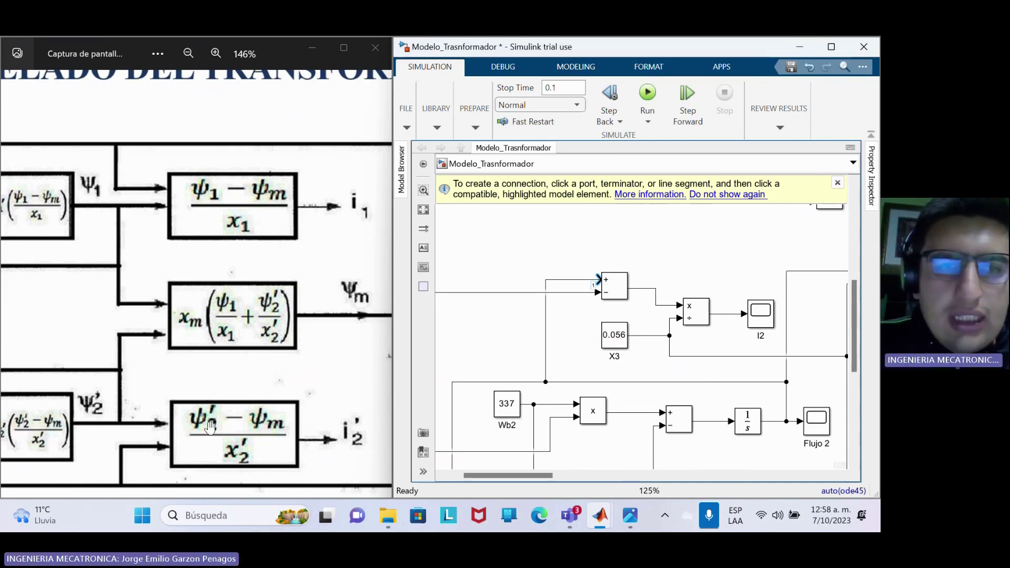
scroll(208, 427, "down", 1)
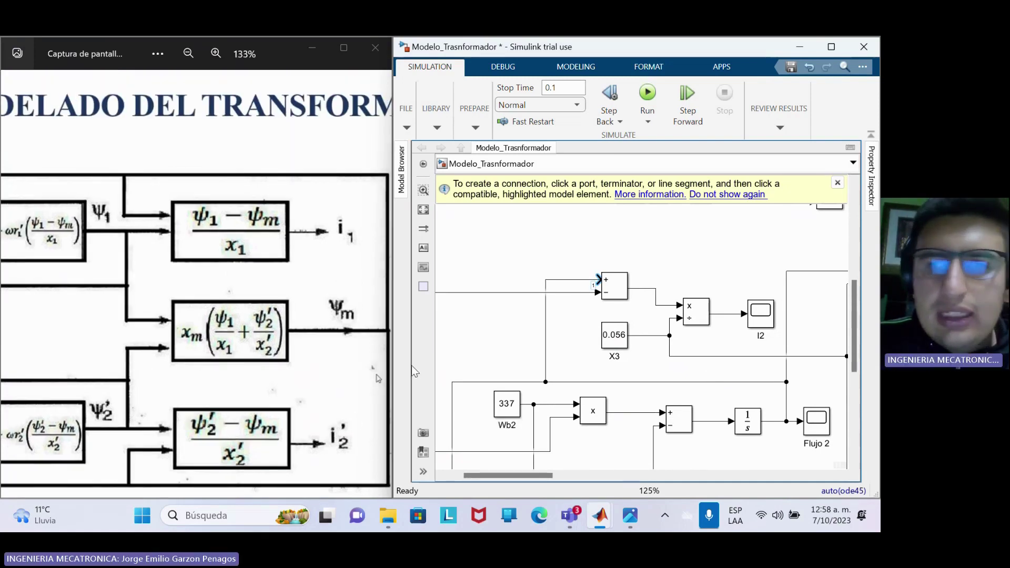
Step: Trace the Flujo 2 output branch to the divide block of the Flujo m section, highlighting that signal line
scroll(624, 330, "down", 1)
scroll(621, 326, "down", 1)
left_click_drag(697, 400, 582, 419)
left_click(613, 313)
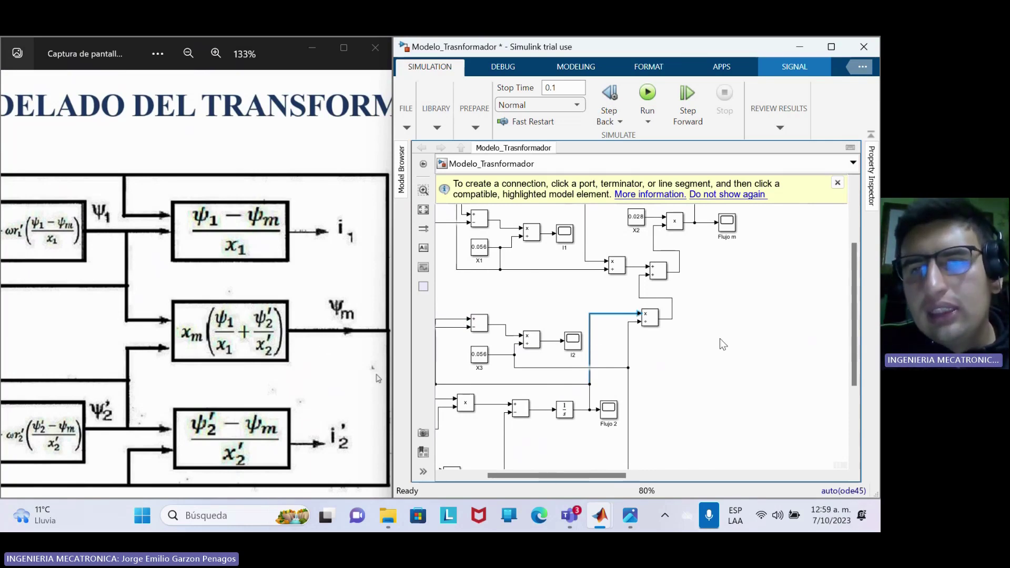
scroll(716, 318, "down", 4)
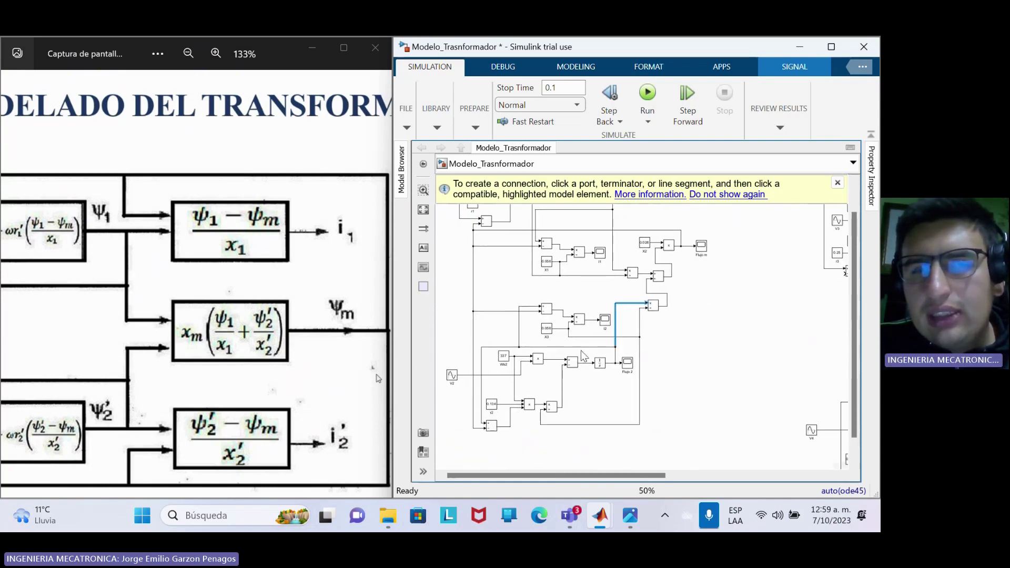
left_click_drag(555, 276, 574, 349)
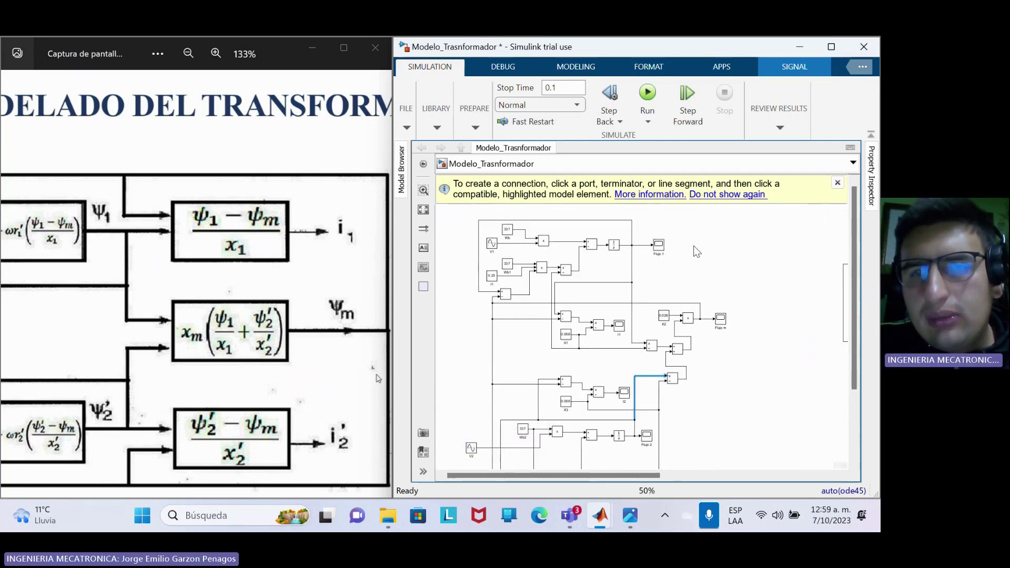
Step: View the simulated waveforms in the Flujo 1 and Flujo 2 scopes, closing each scope after inspection
left_click(659, 247)
double_click(659, 247)
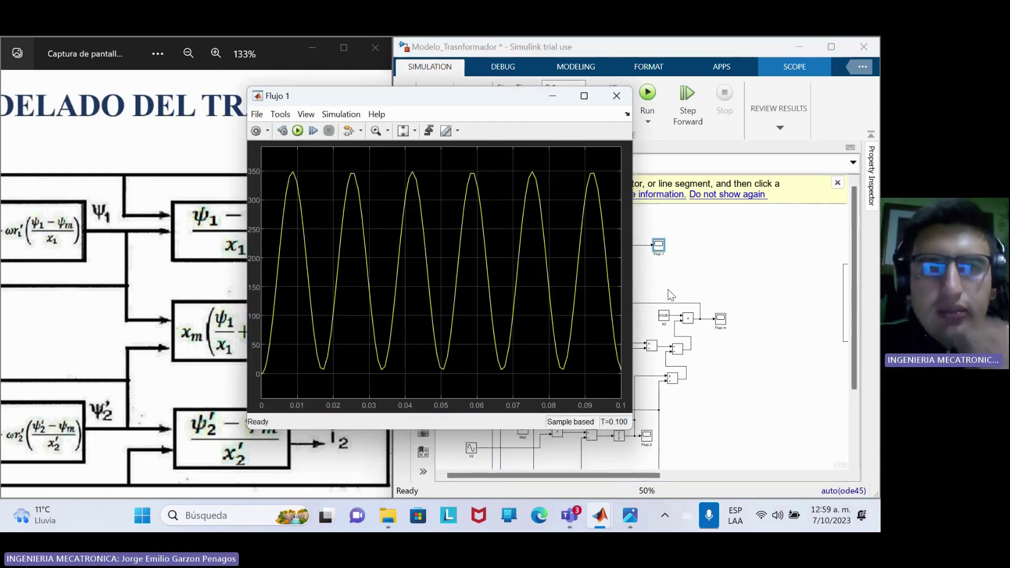
left_click(615, 102)
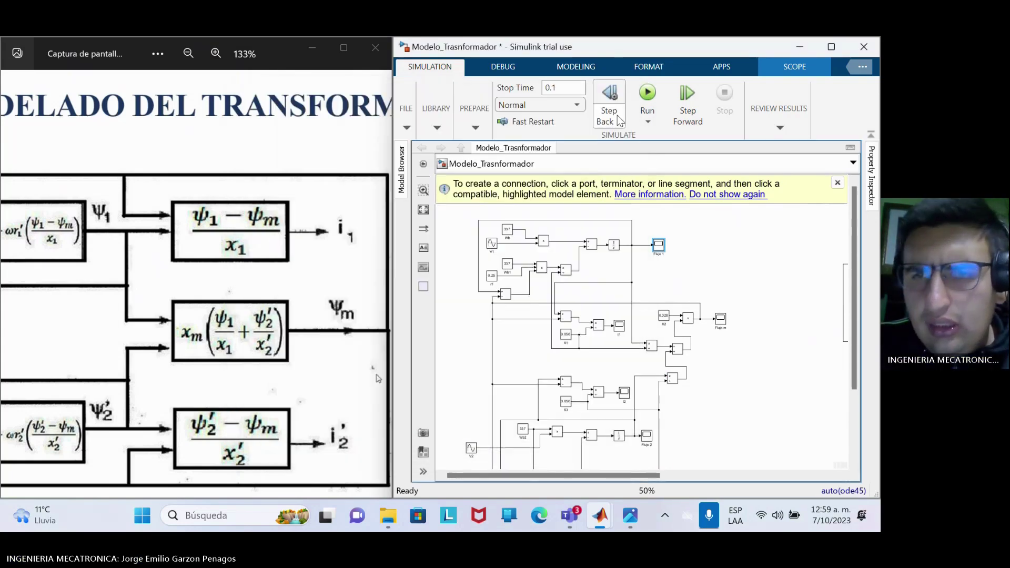
scroll(711, 341, "down", 3)
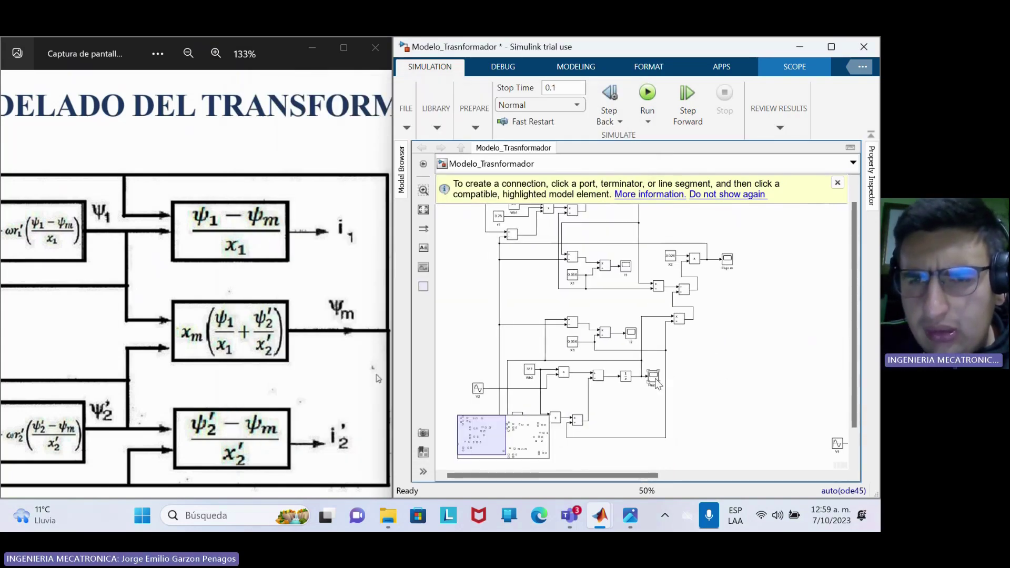
double_click(653, 376)
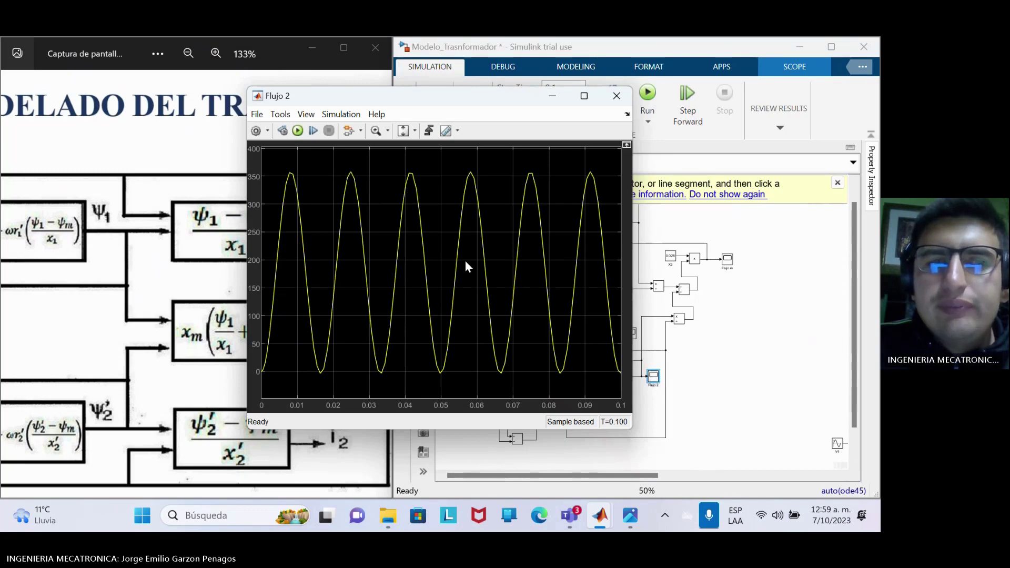
left_click(619, 101)
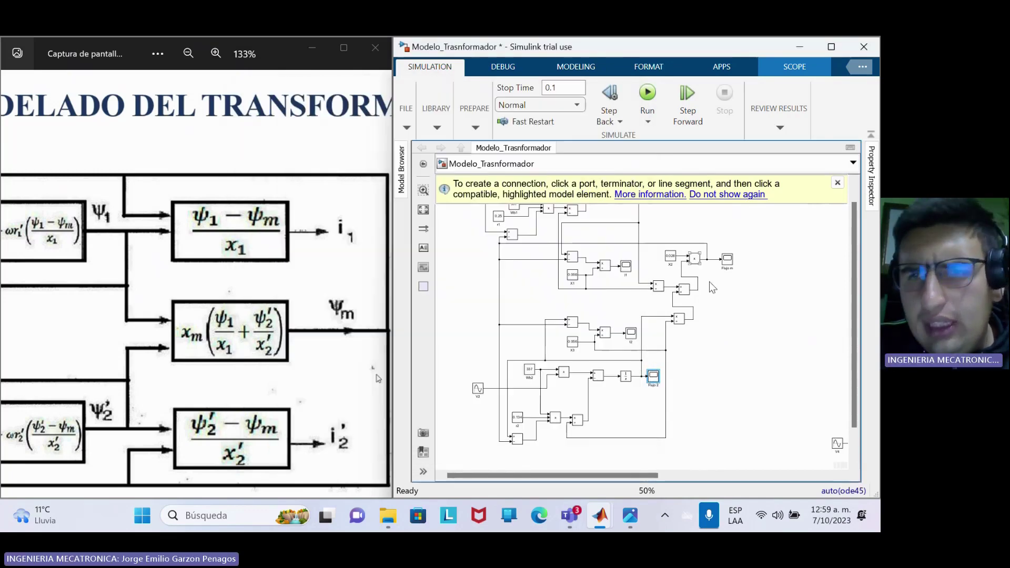
Step: View the Flujo m scope's waveform, close it, and compare the I1 and I2 current scopes side by side
left_click(726, 260)
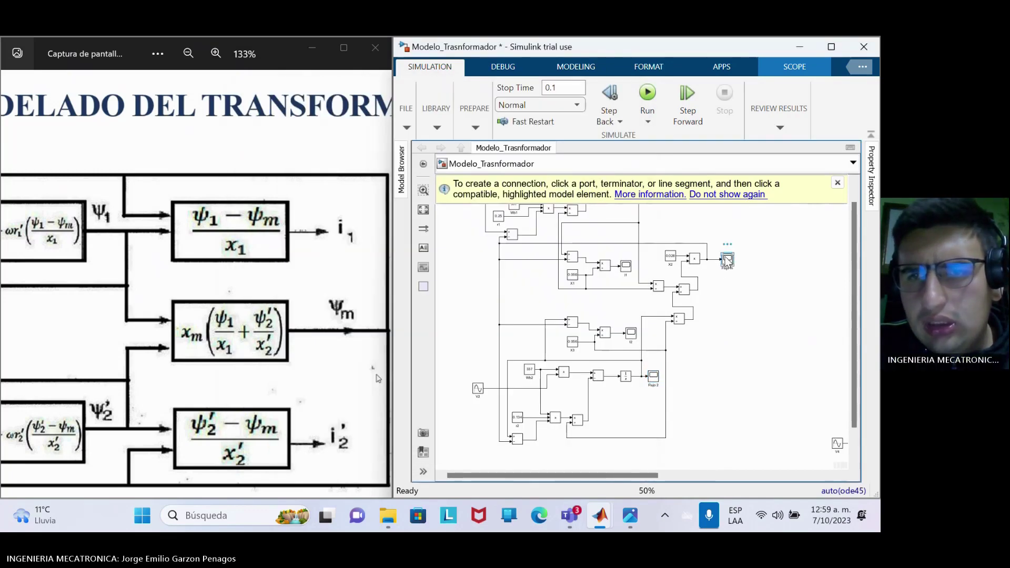
double_click(727, 259)
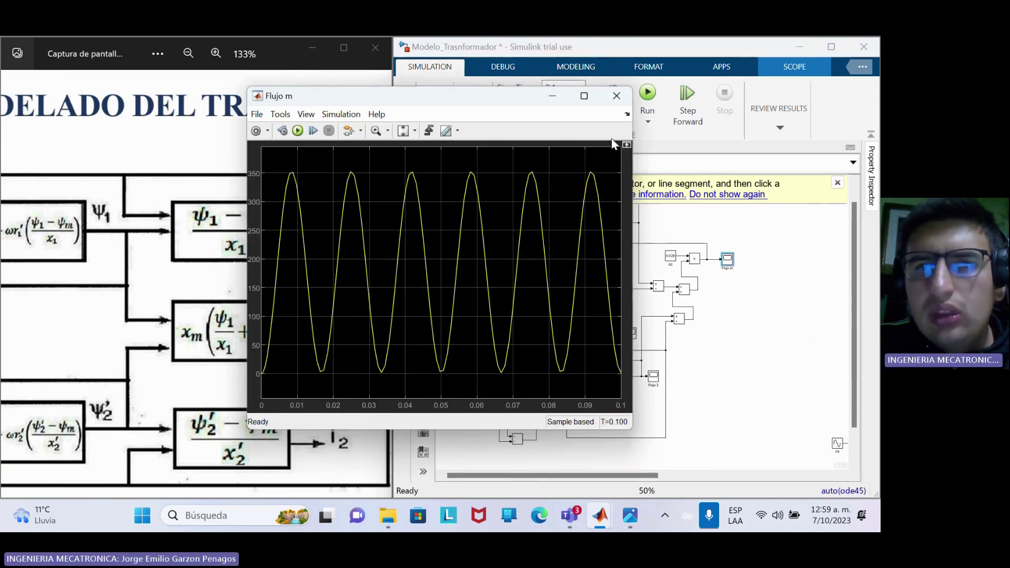
left_click(616, 95)
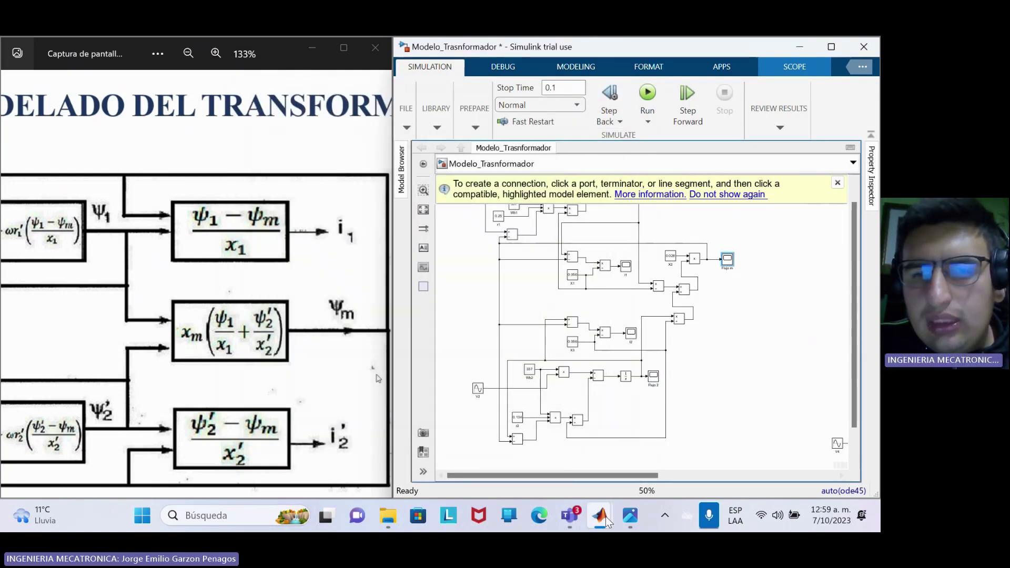
mouse_move(602, 516)
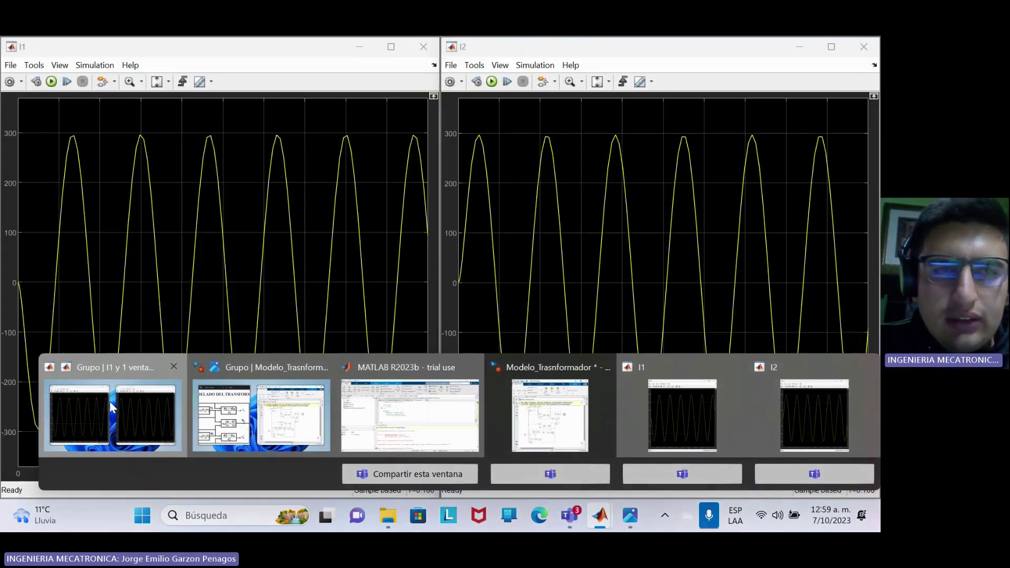
left_click(110, 401)
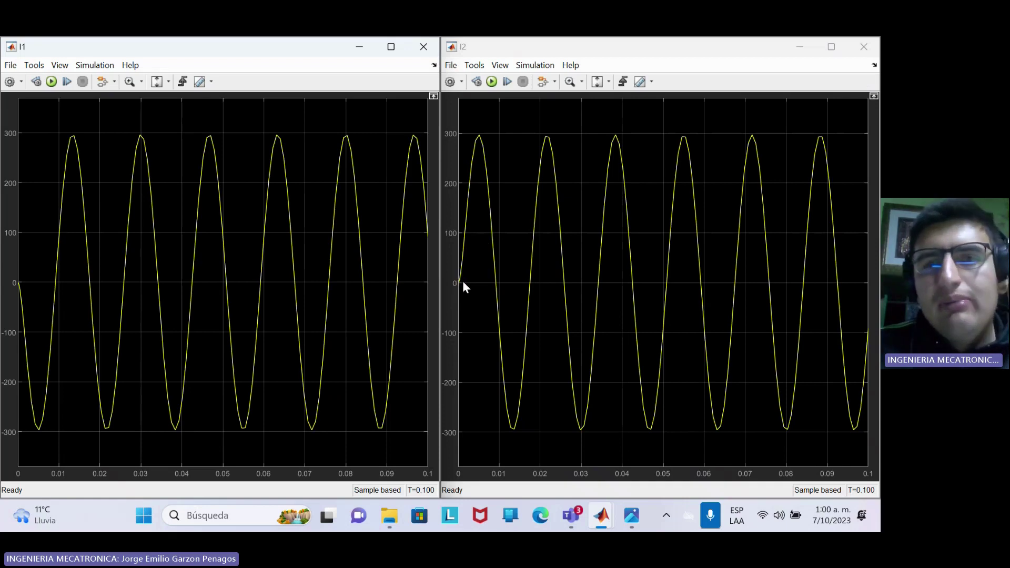
Step: Return to the model beside the reference diagram and review the diagram's voltage, flux and current blocks as a whole
mouse_move(603, 519)
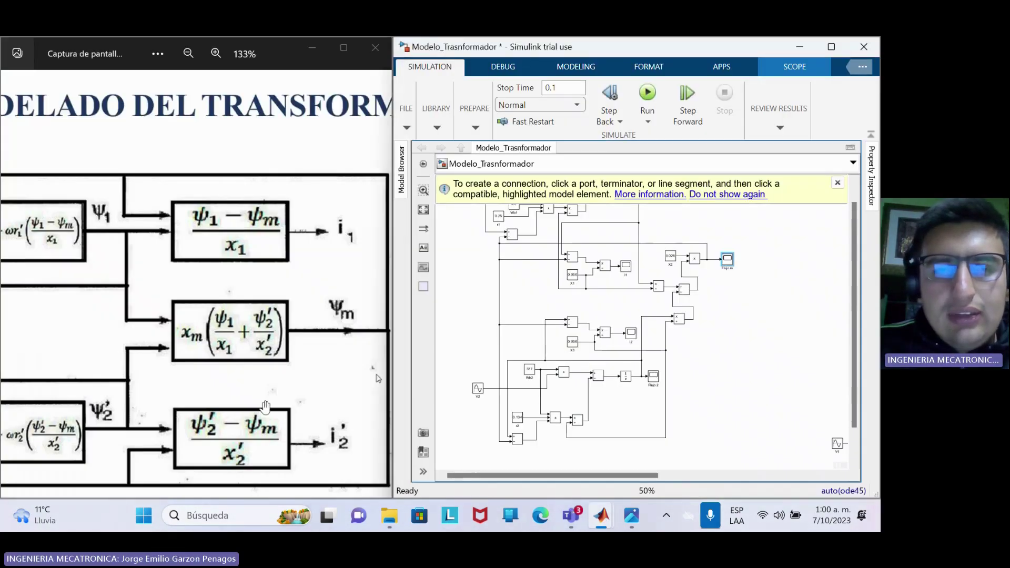
left_click(261, 415)
scroll(259, 285, "down", 1)
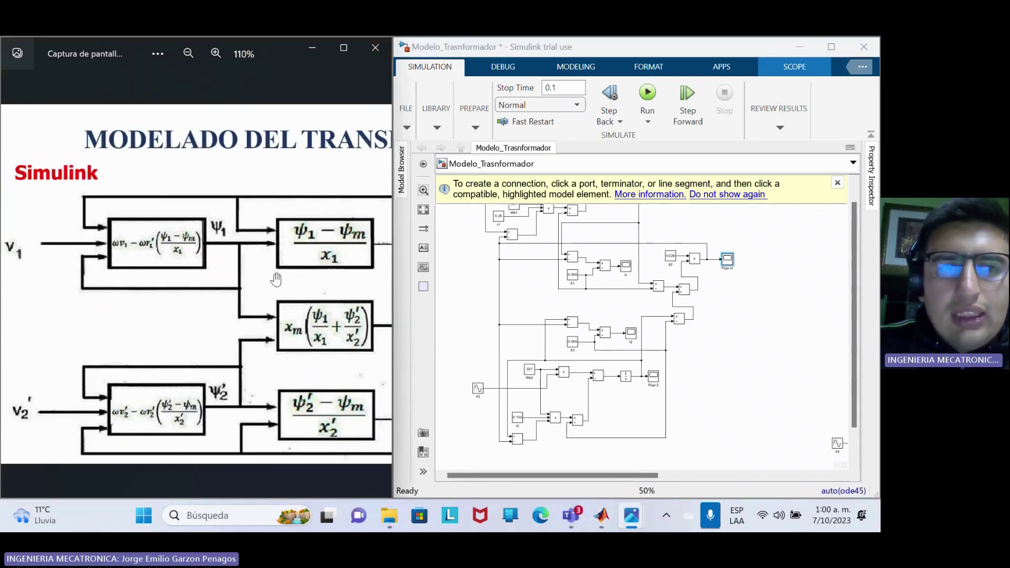
scroll(259, 285, "down", 2)
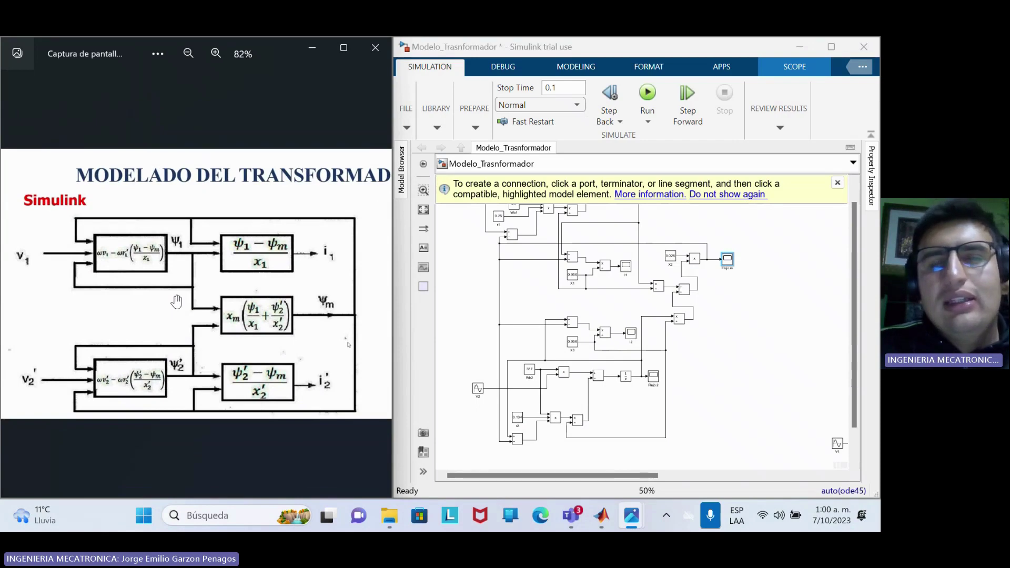
scroll(134, 278, "up", 3)
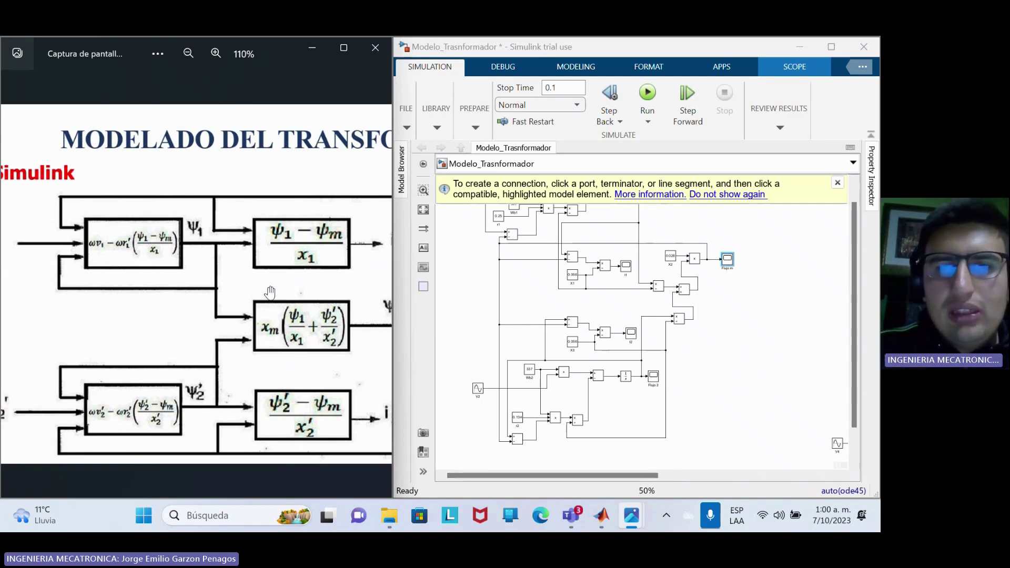
Step: Maximize the Modelo_Trasnformador window and look over the complete connected transformer model, including its I2, Flujo 2 and Flujo 1 sections
left_click(831, 46)
left_click_drag(383, 279, 514, 322)
left_click_drag(211, 194, 429, 431)
scroll(458, 330, "down", 3)
left_click(458, 333)
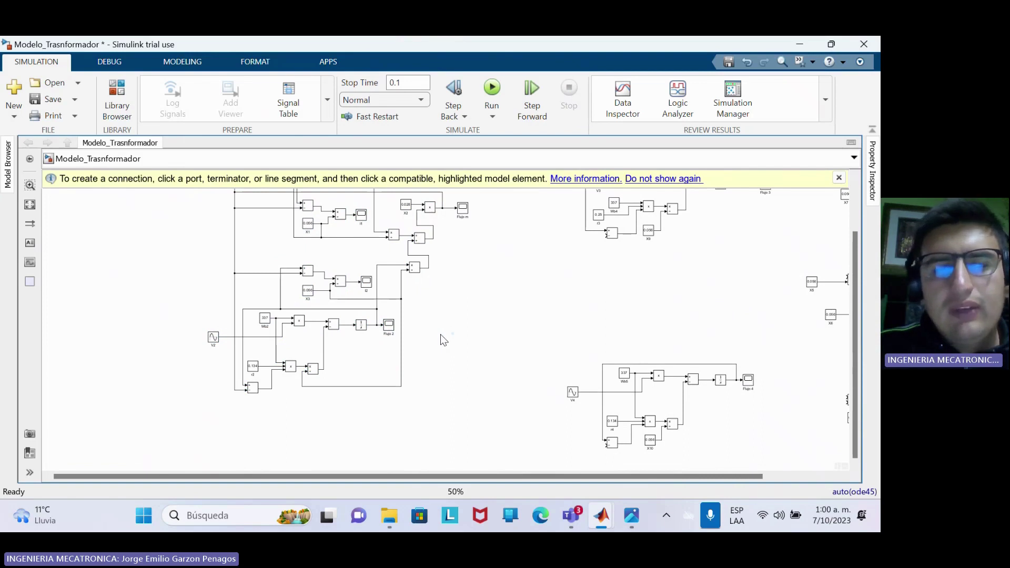
scroll(437, 339, "up", 1)
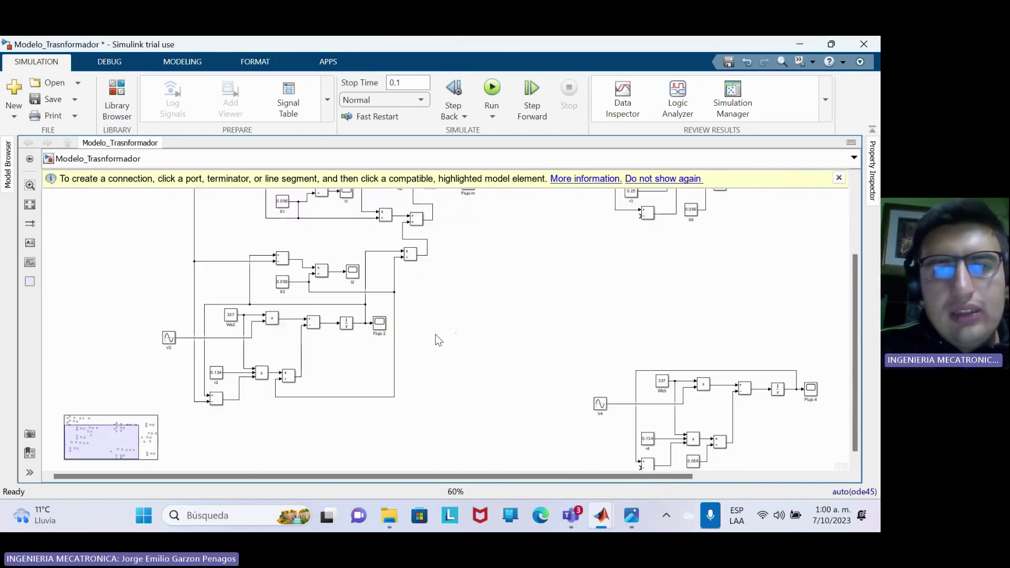
scroll(366, 332, "up", 4)
scroll(447, 347, "up", 3)
scroll(542, 367, "left", 4)
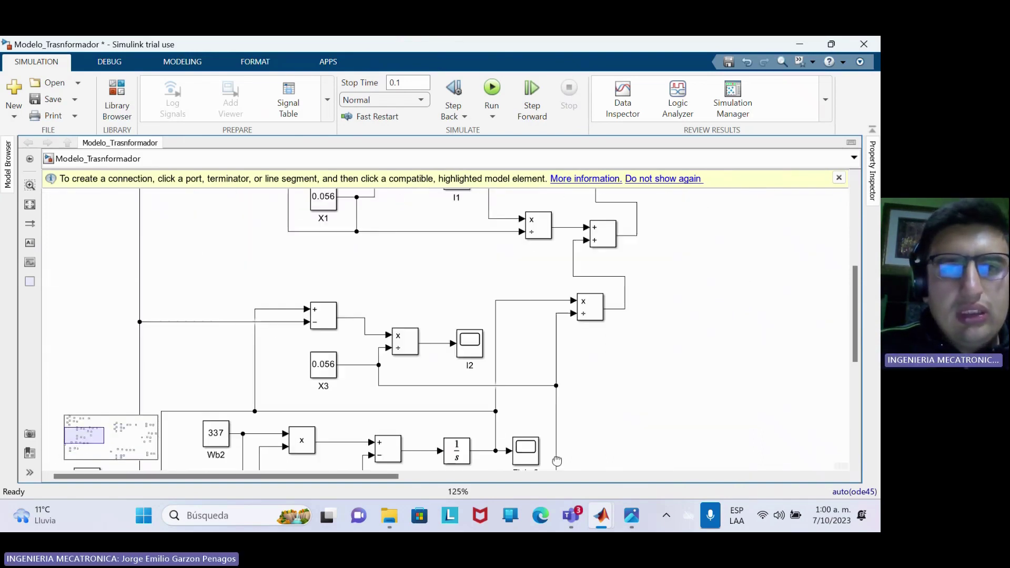
scroll(536, 339, "down", 4)
left_click_drag(528, 337, 541, 455)
Step: Switch to the Microsoft Teams meeting and stop its recording and transcription
mouse_move(568, 518)
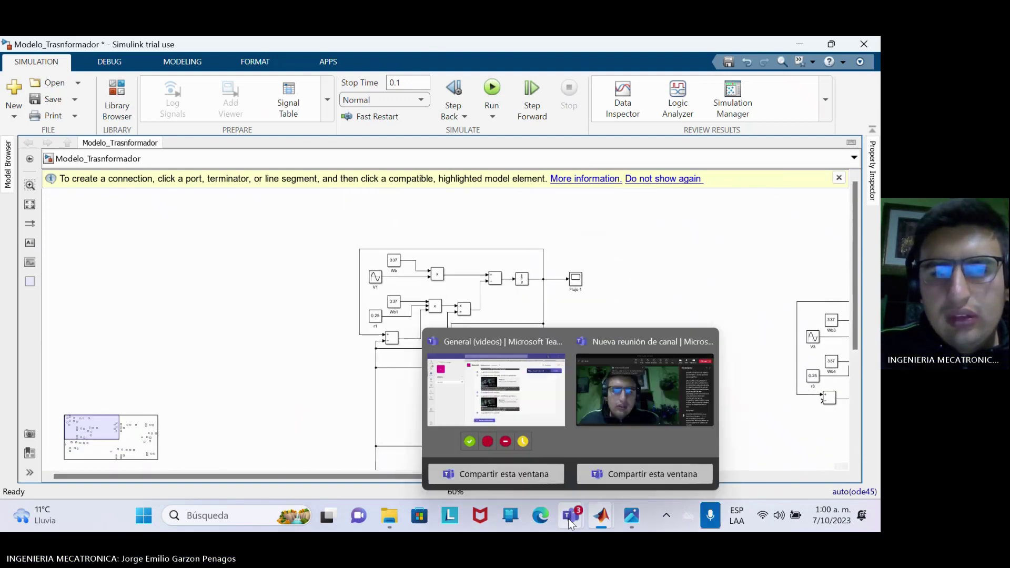
left_click(625, 403)
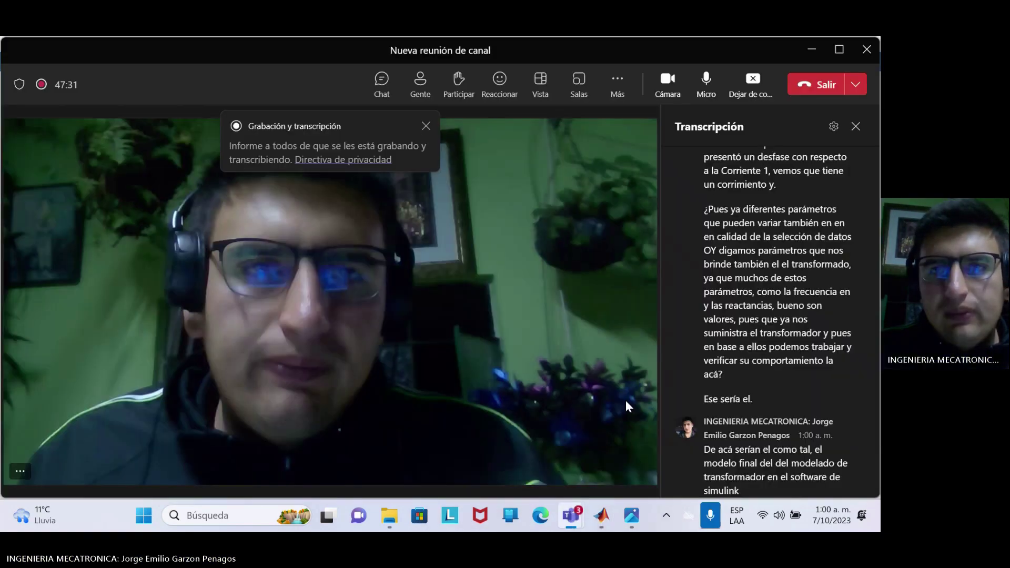
left_click(623, 85)
mouse_move(634, 129)
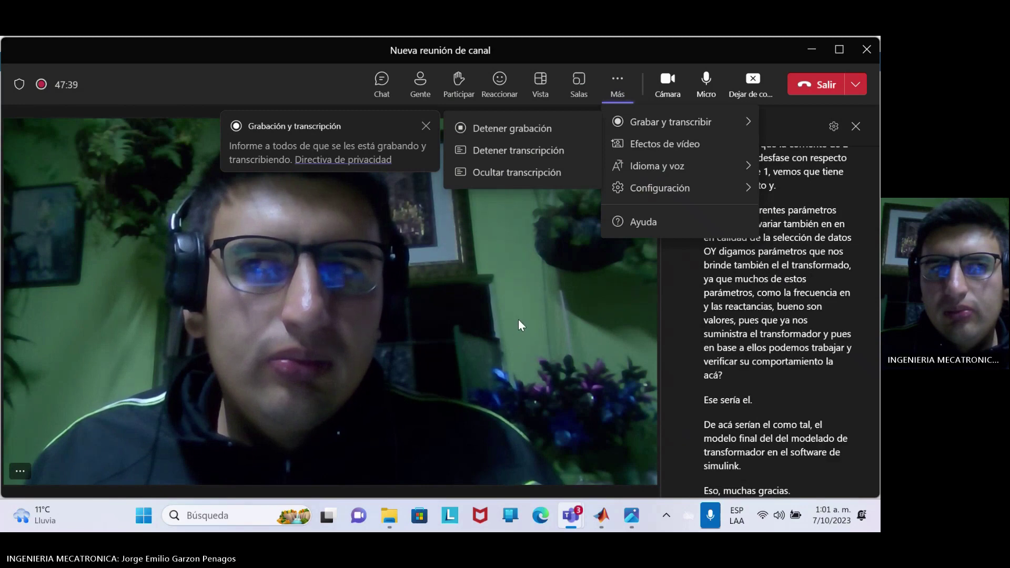
left_click(550, 132)
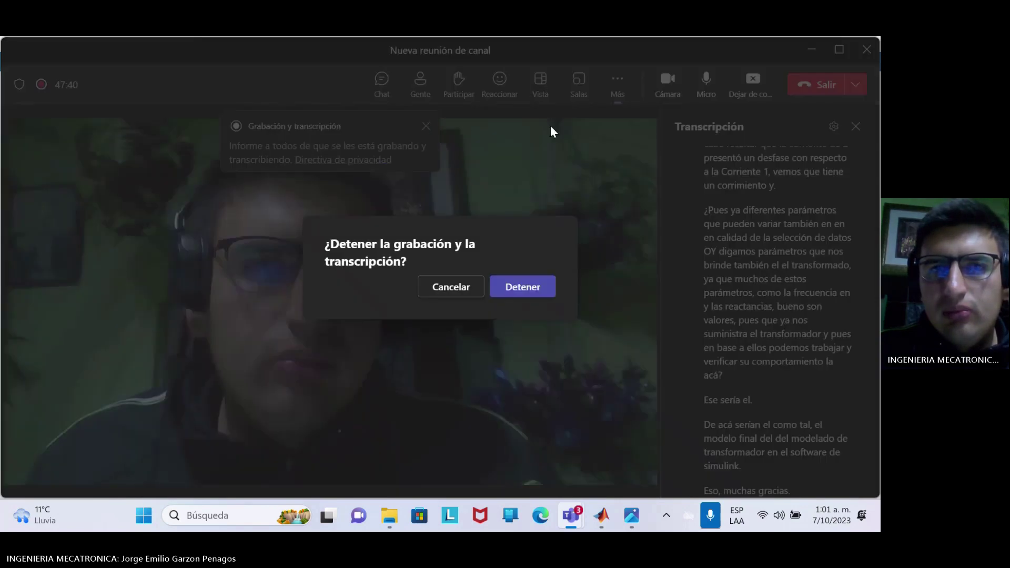
left_click(526, 292)
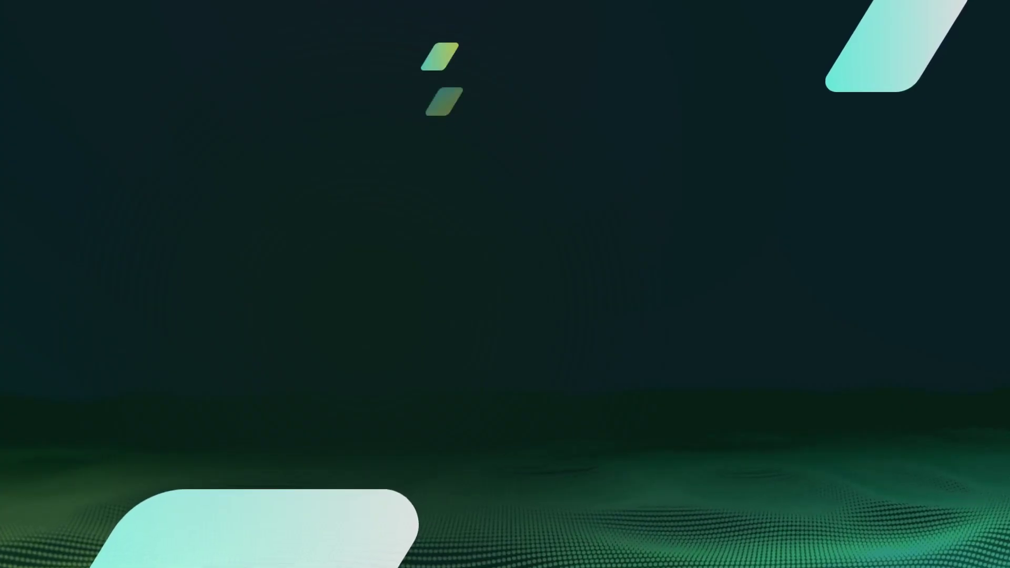